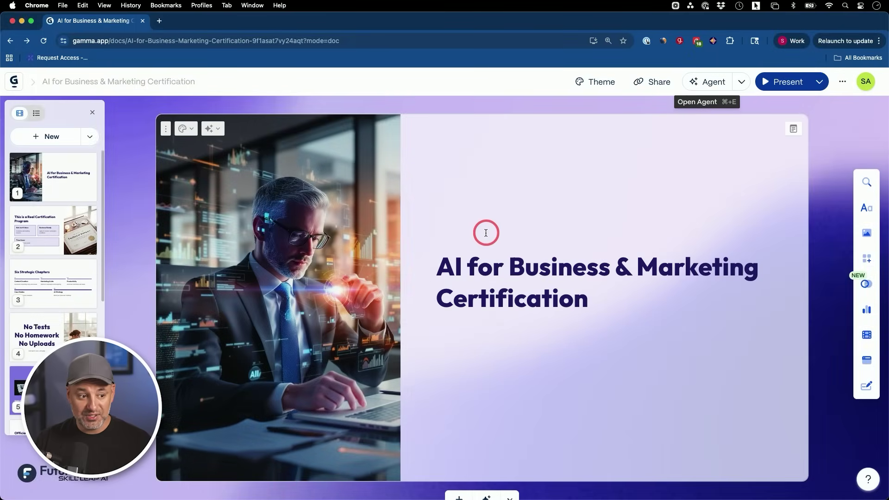
- Scroll through the deck, then ask Agent to recommend a theme based on the content
scroll(486, 233, "down", 15)
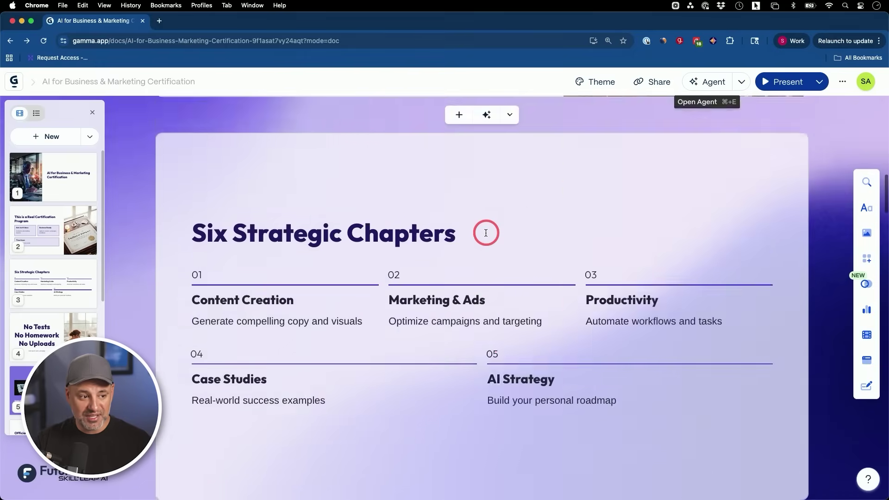
scroll(486, 233, "down", 10)
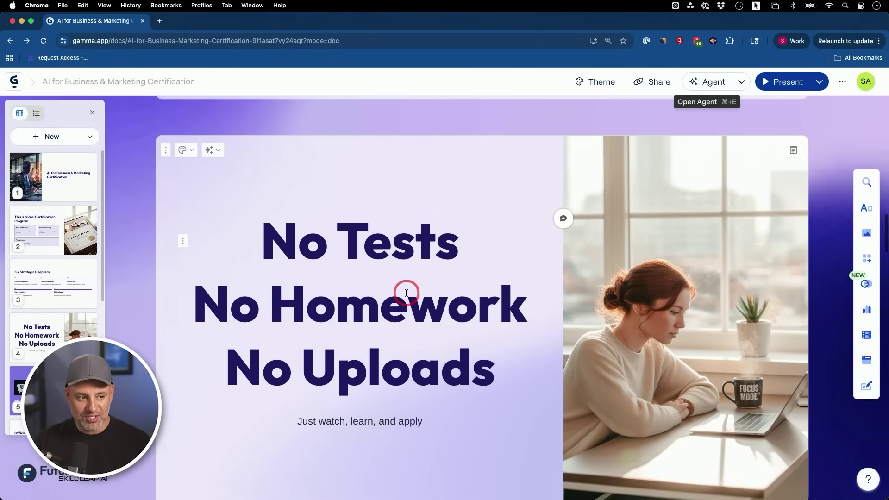
scroll(406, 265, "down", 6)
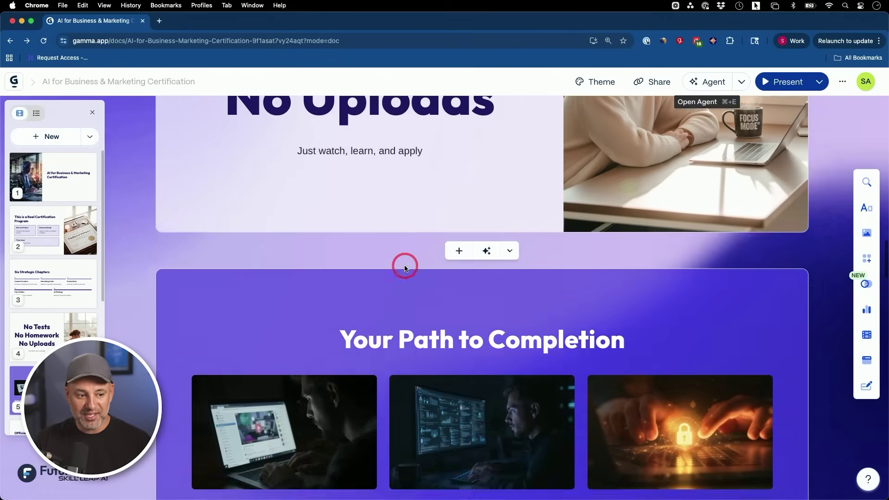
scroll(406, 268, "down", 10)
scroll(405, 266, "up", 20)
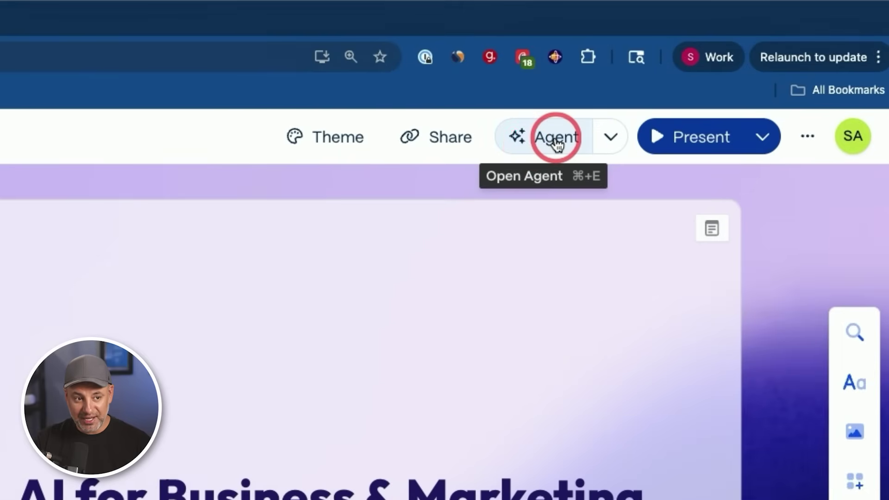
left_click(557, 143)
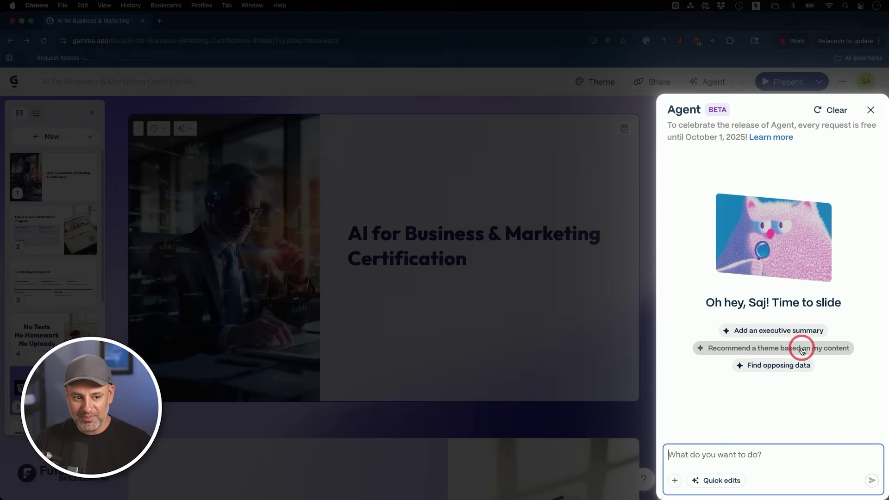
left_click(826, 351)
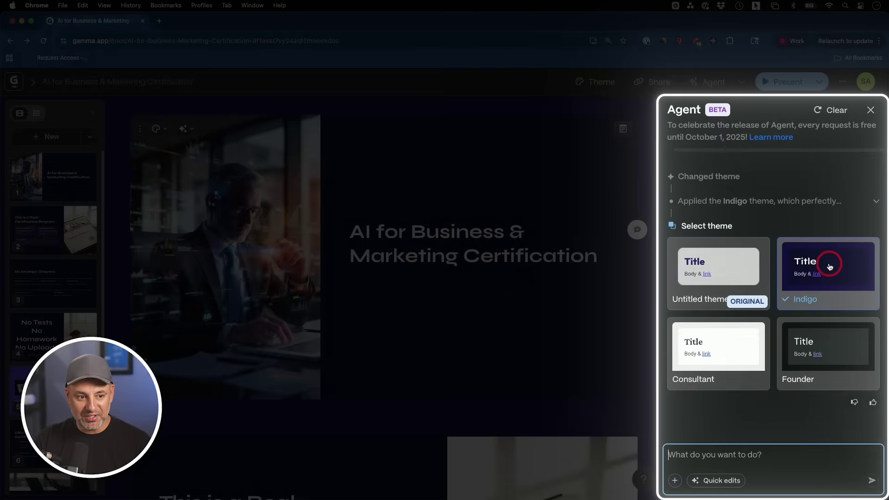
- Preview the Untitled, Founder and Consultant themes, then apply Indigo to the whole deck
left_click(711, 266)
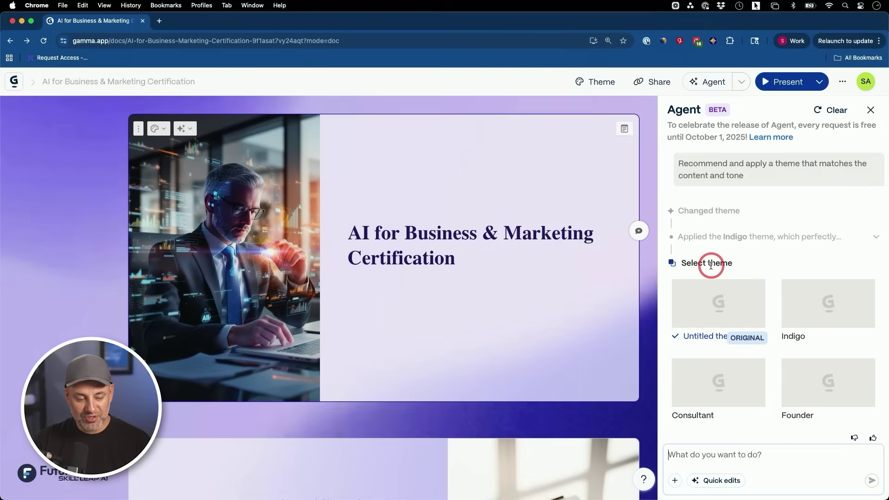
left_click(805, 271)
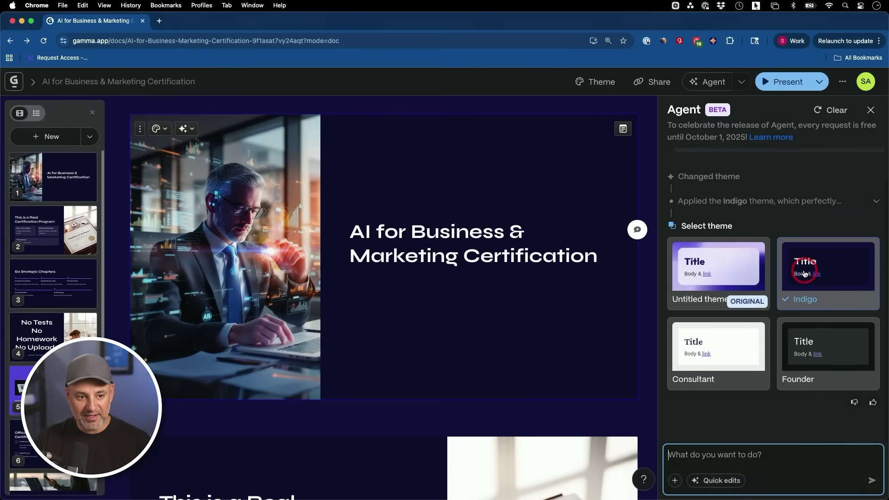
left_click(807, 332)
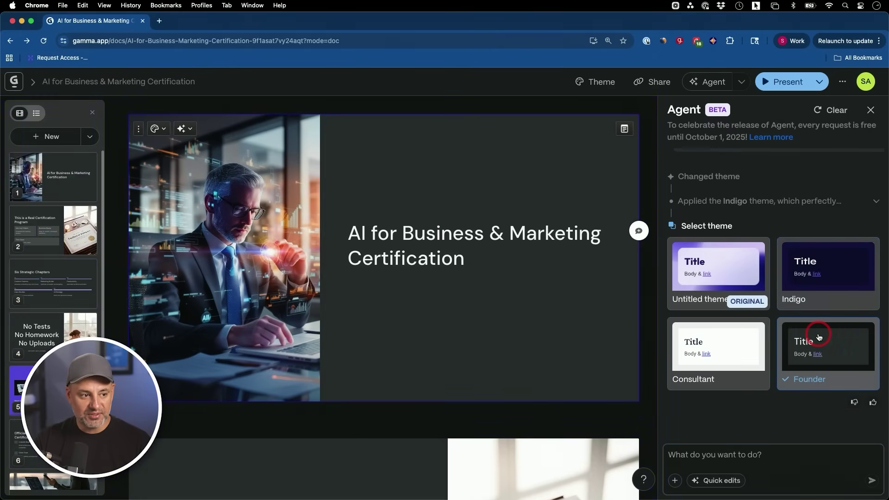
left_click(679, 343)
scroll(536, 337, "down", 15)
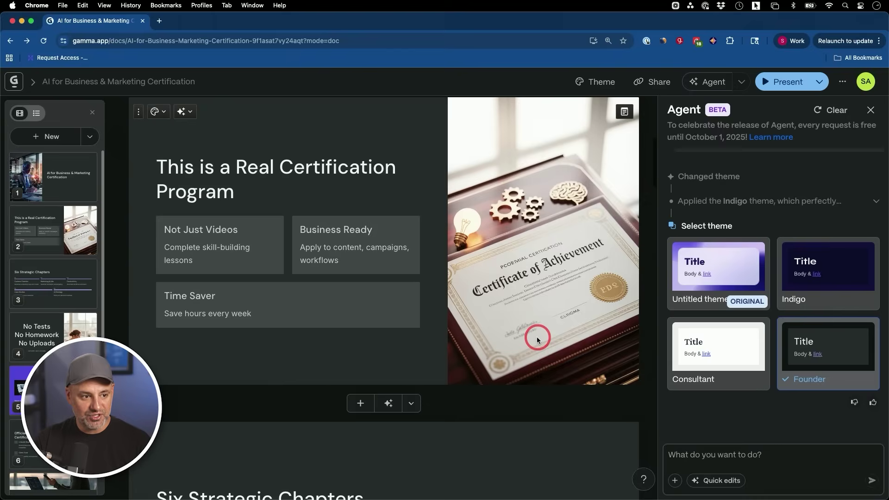
scroll(537, 338, "up", 15)
scroll(537, 338, "up", 3)
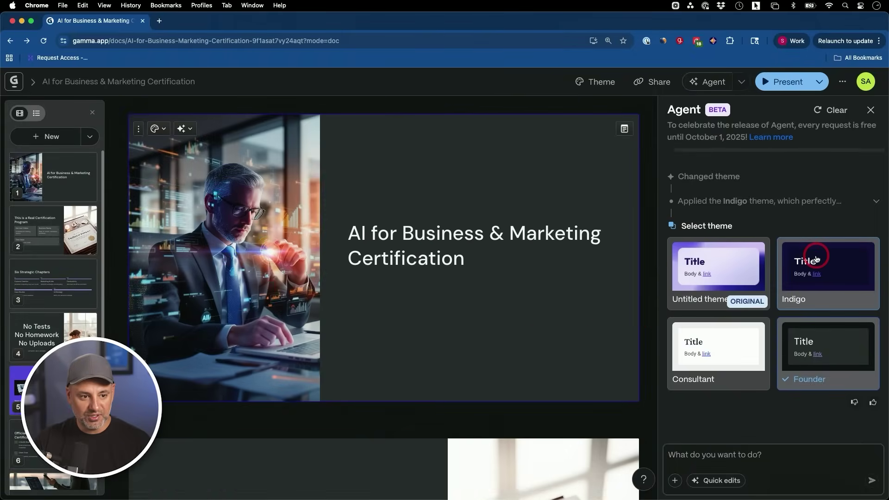
left_click(841, 264)
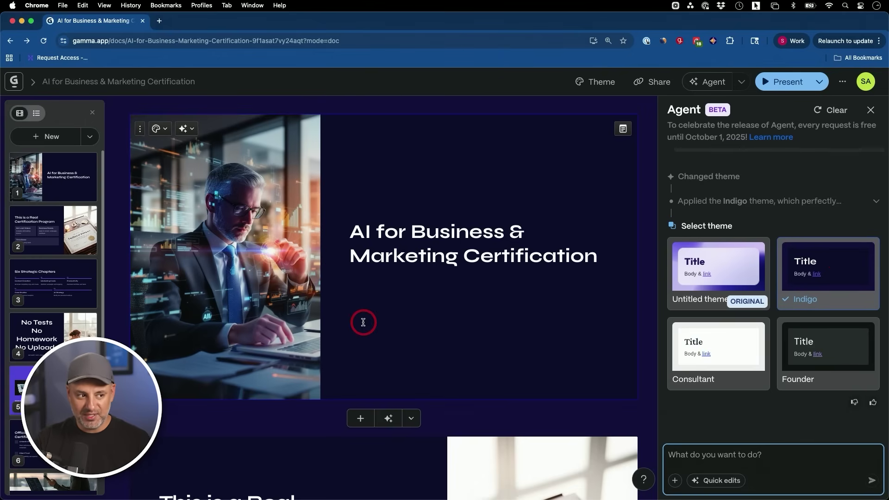
- Ask Agent to 'remove all images' from the deck
left_click(254, 283)
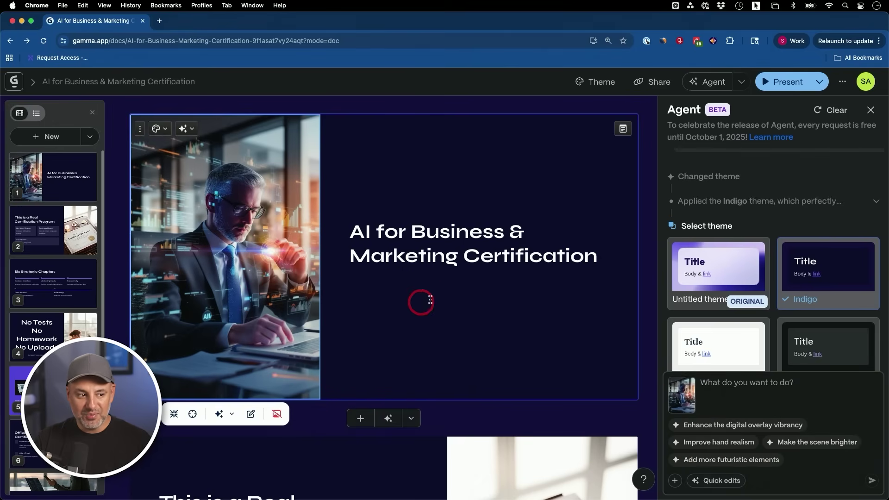
left_click(696, 378)
type("remove ")
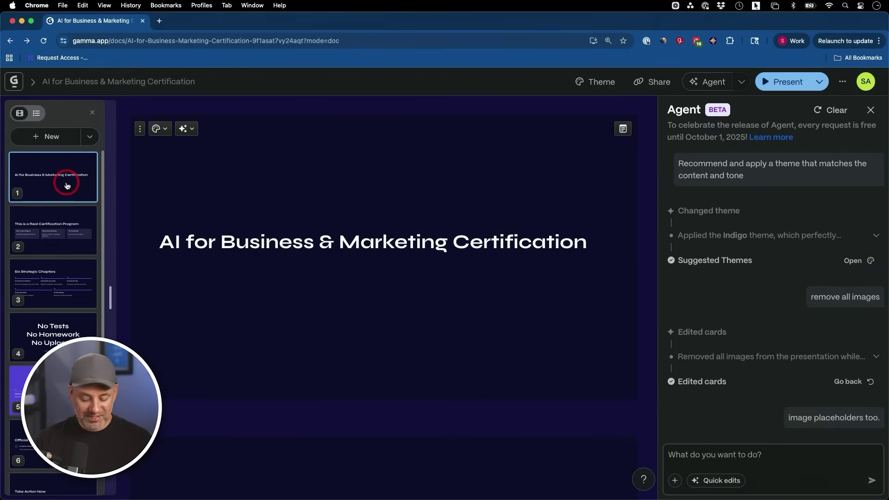
- Step through the cards to check the edit, then return to the first card
key("Down")
key("Down")
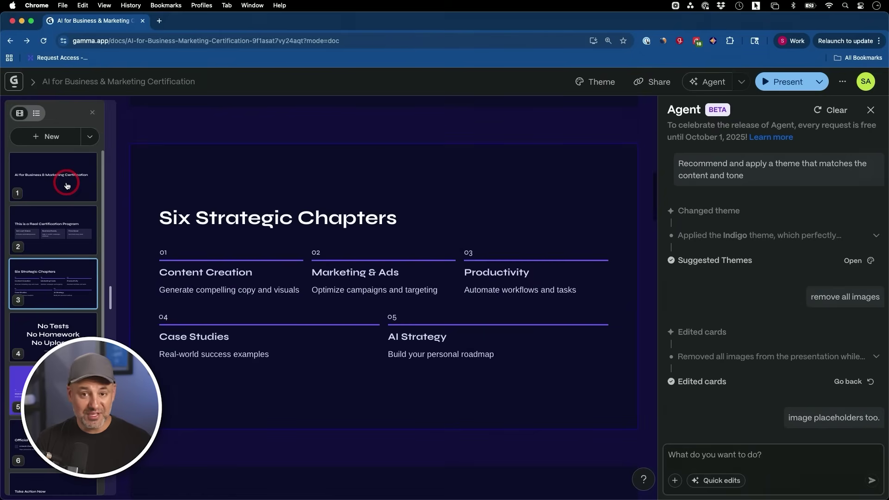
key("Down")
key("Down")
key("Down")
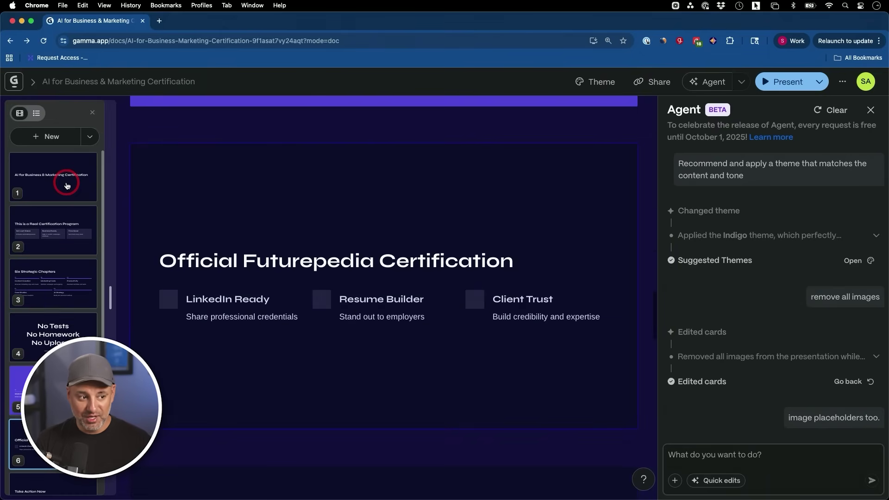
left_click(66, 185)
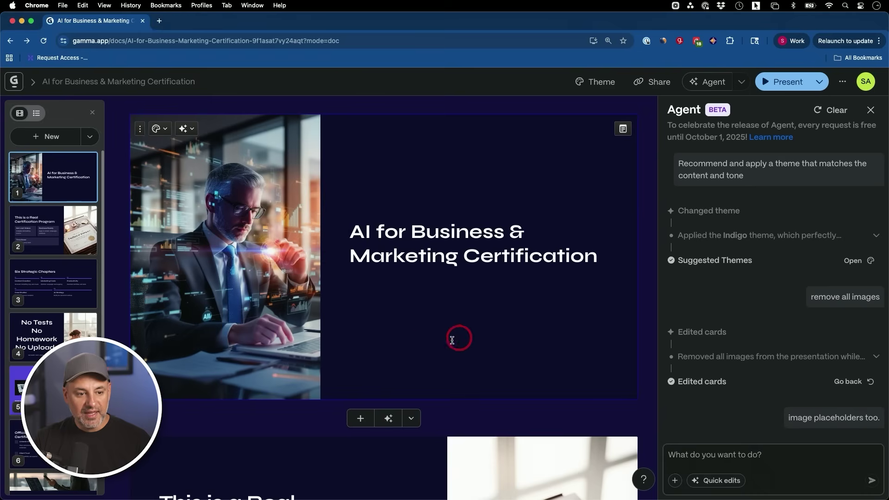
- Ask Agent to make the scene brighter in the title slide's photo
left_click(230, 278)
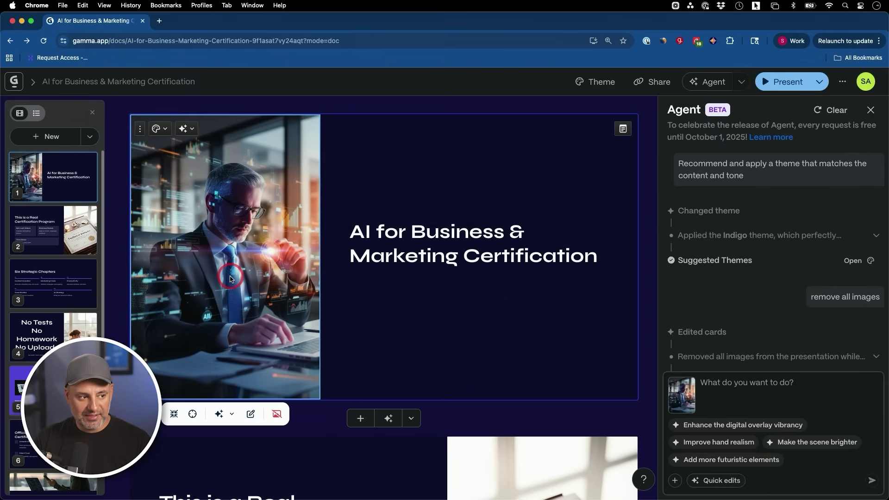
left_click(184, 130)
left_click(227, 174)
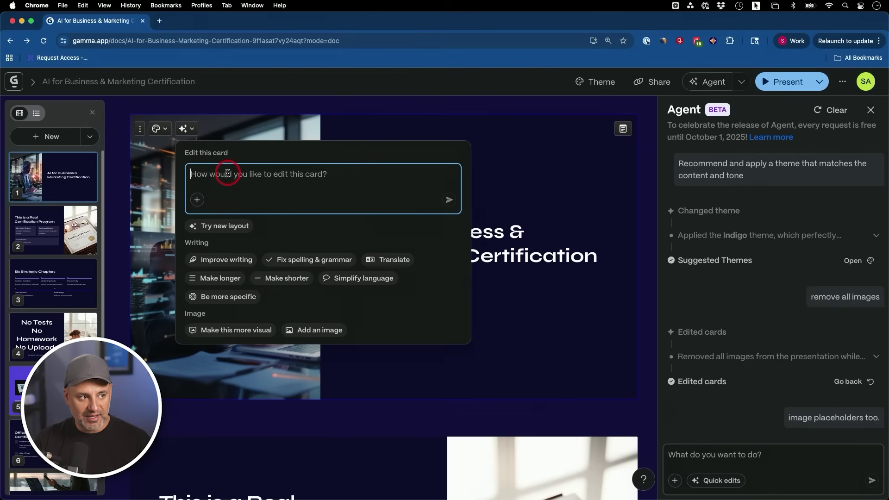
left_click(185, 129)
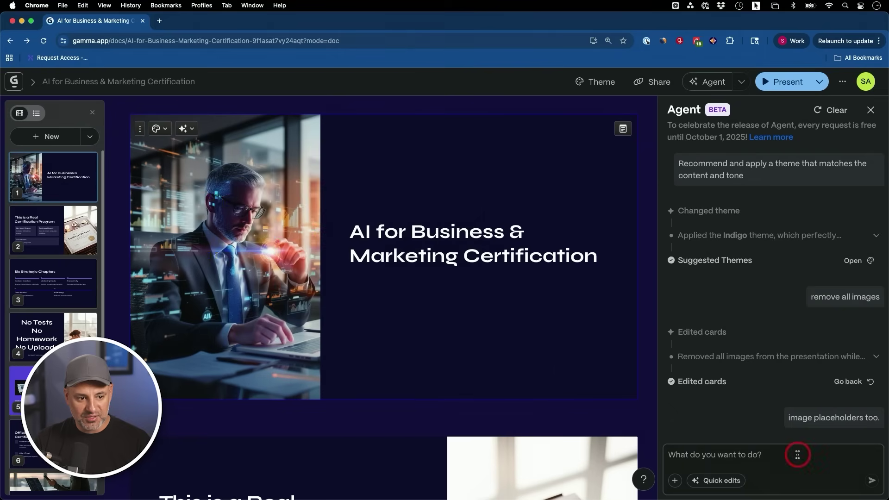
left_click(229, 283)
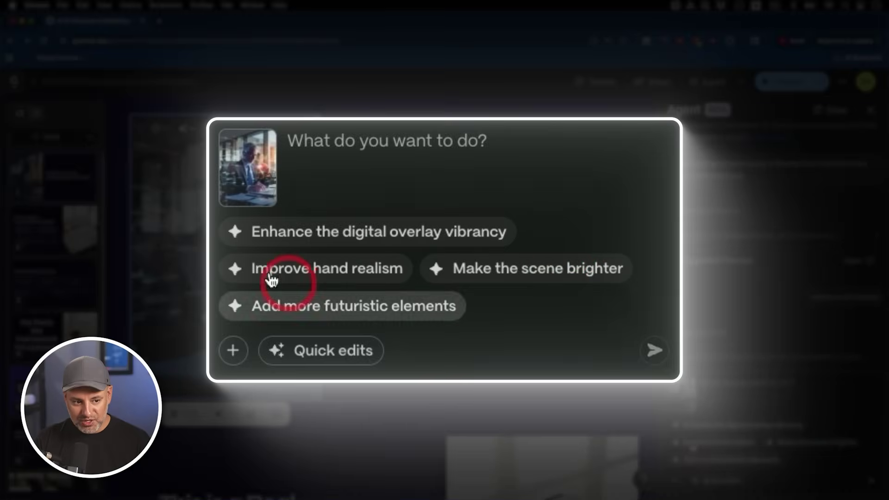
mouse_move(271, 186)
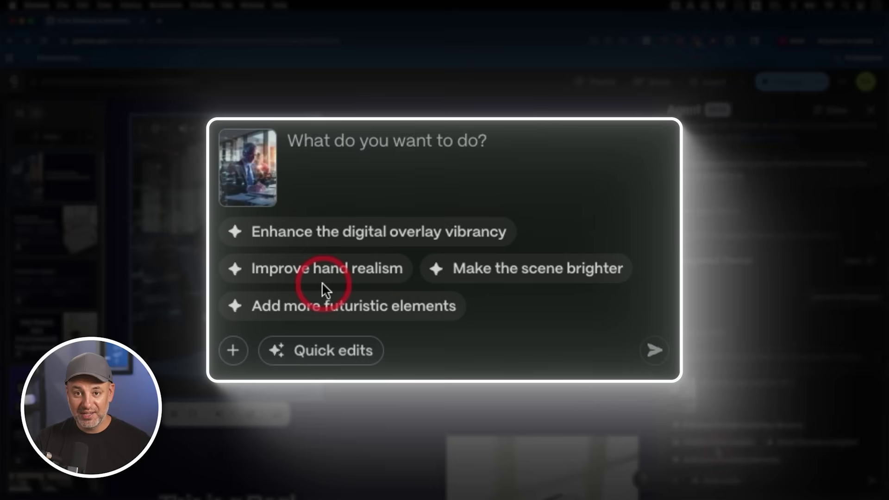
left_click(527, 277)
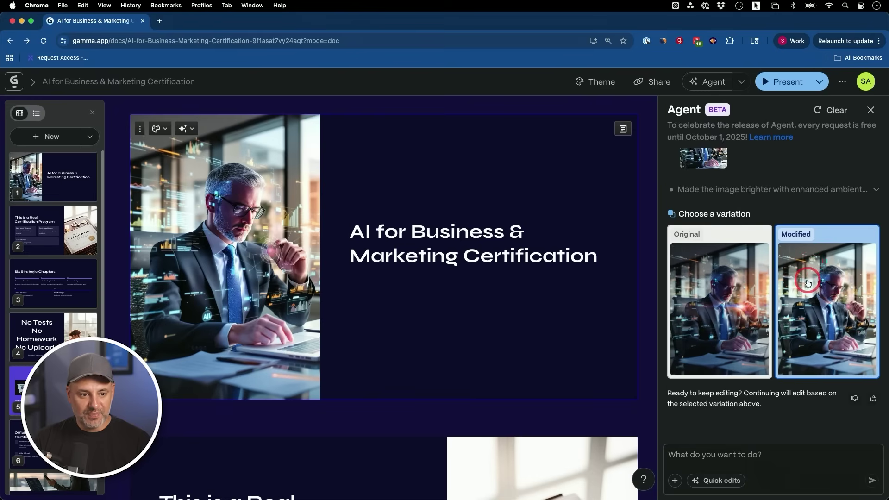
- Compare the original and brighter photos and keep the Modified variation
left_click(731, 293)
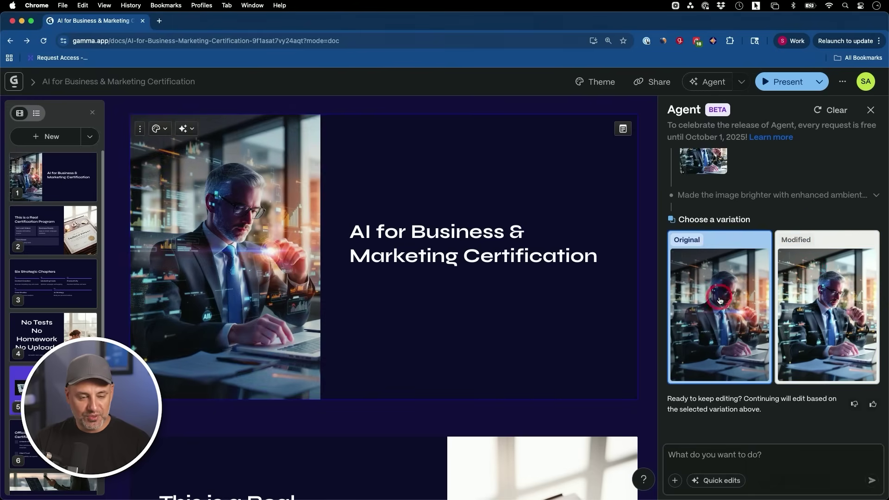
left_click(786, 297)
left_click(728, 302)
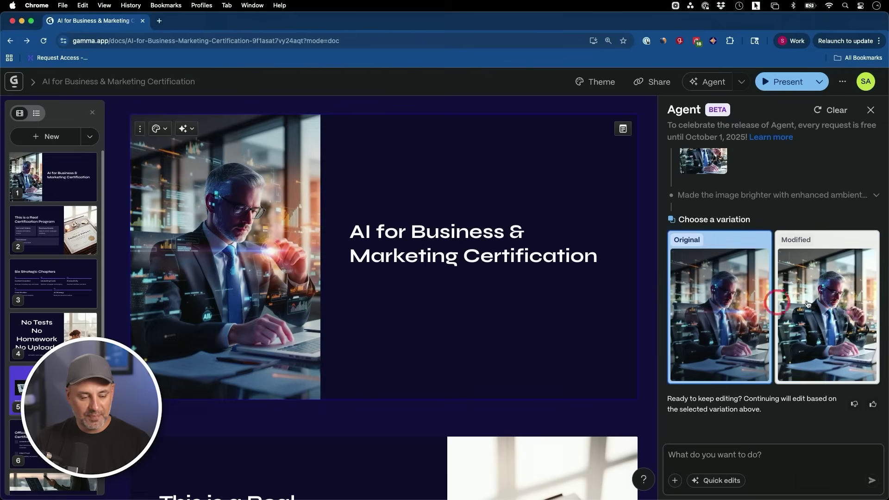
left_click(829, 302)
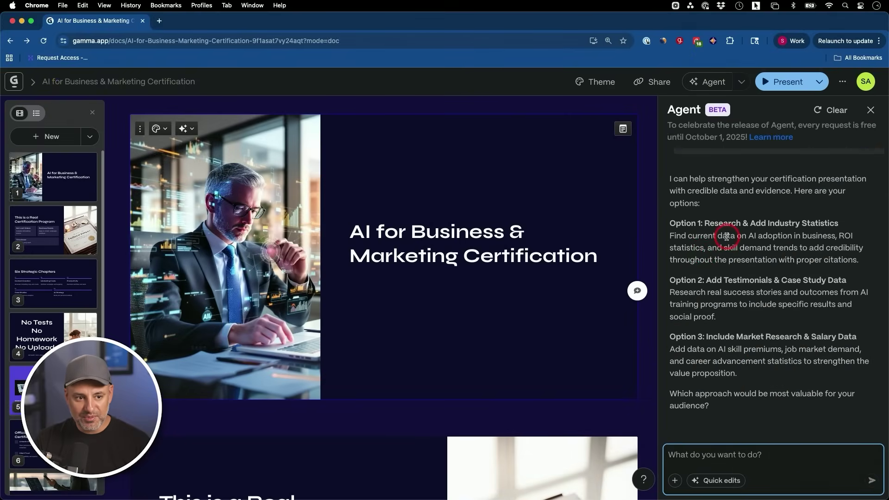
- Reply 'option 1' to Agent to add the cited AI Skills Premium statistics card
left_click(720, 461)
type("option")
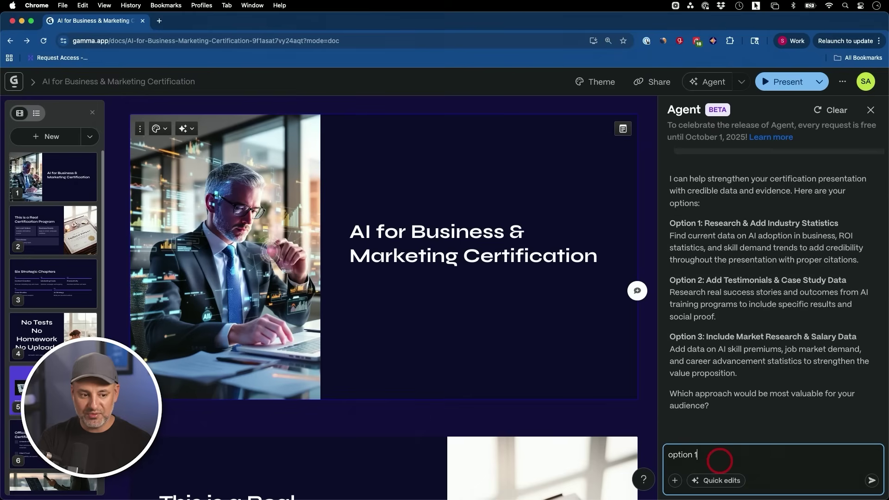
type(" 1")
key("Return")
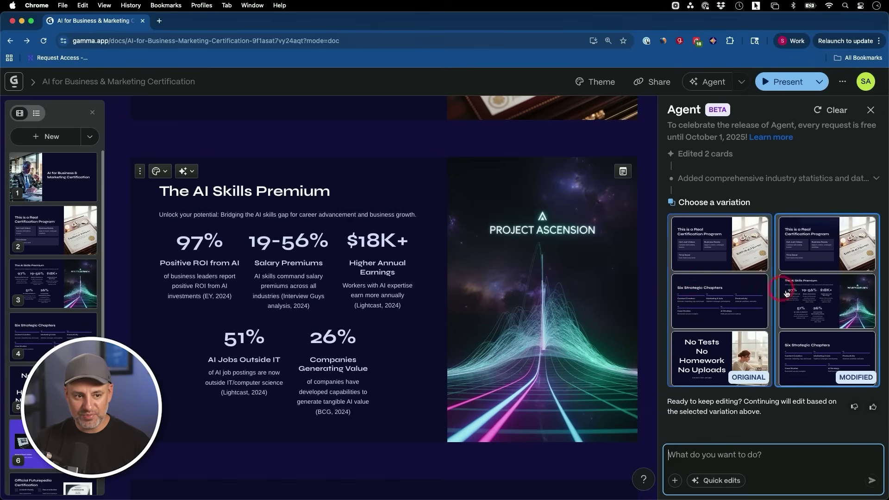
- Compare the Original and Modified variations and view the Six Strategic Chapters card
left_click(728, 305)
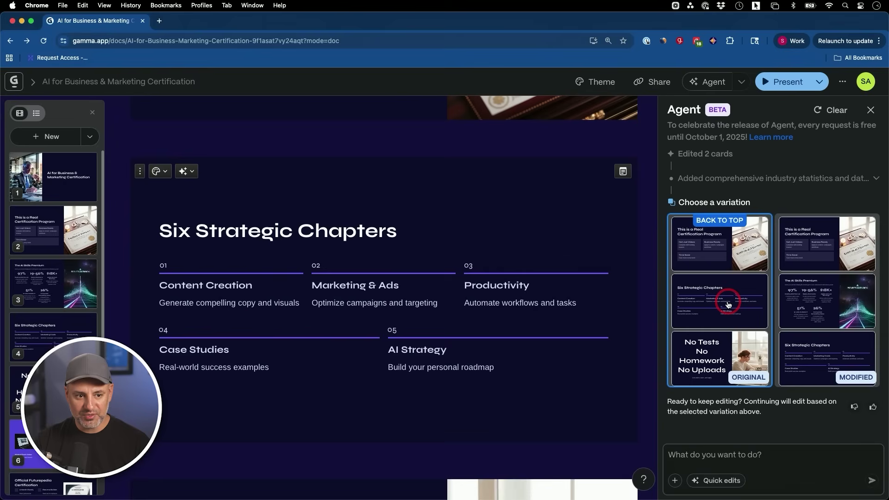
left_click(815, 304)
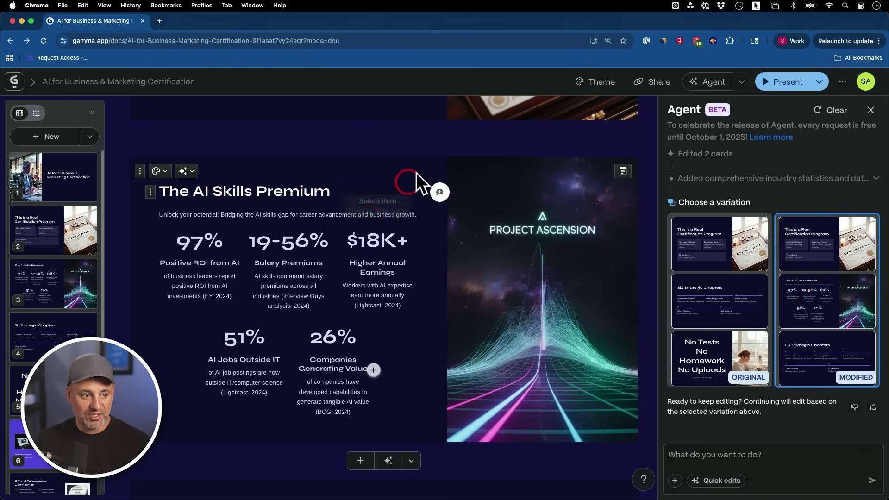
scroll(744, 325, "down", 1)
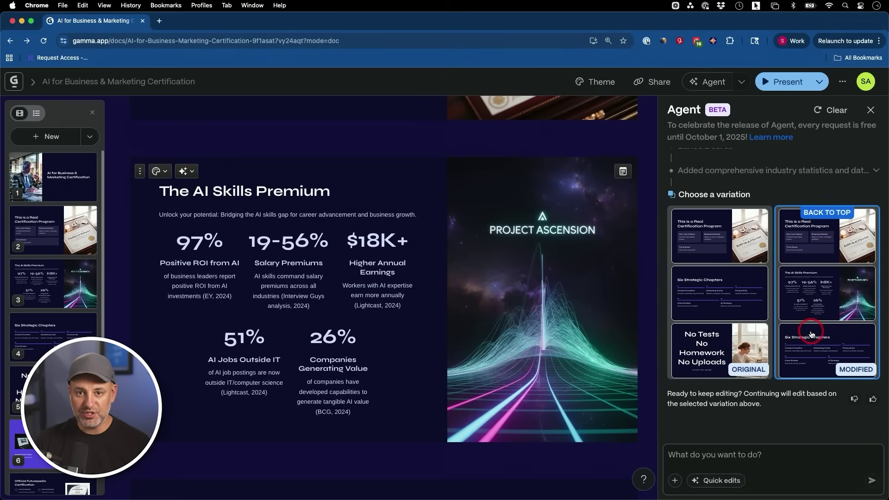
scroll(643, 268, "up", 5)
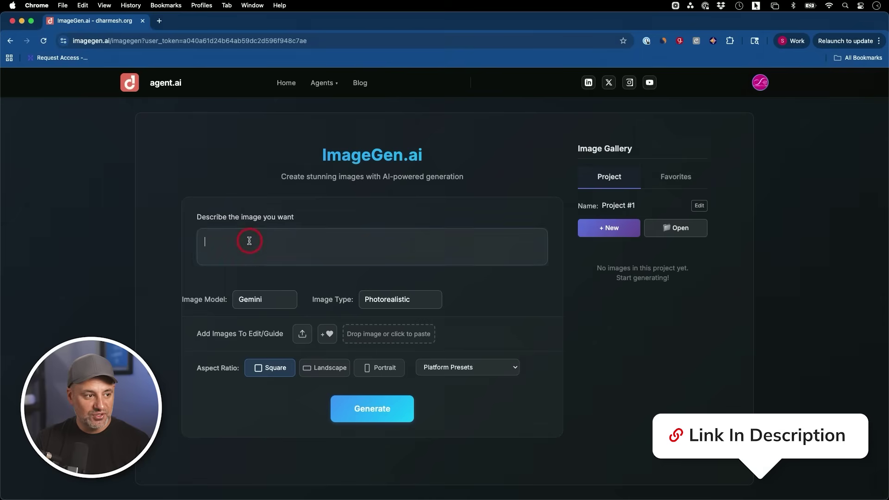
- Keep Gemini as the image model after browsing models and image types, then open agent.ai in a new tab
left_click(265, 304)
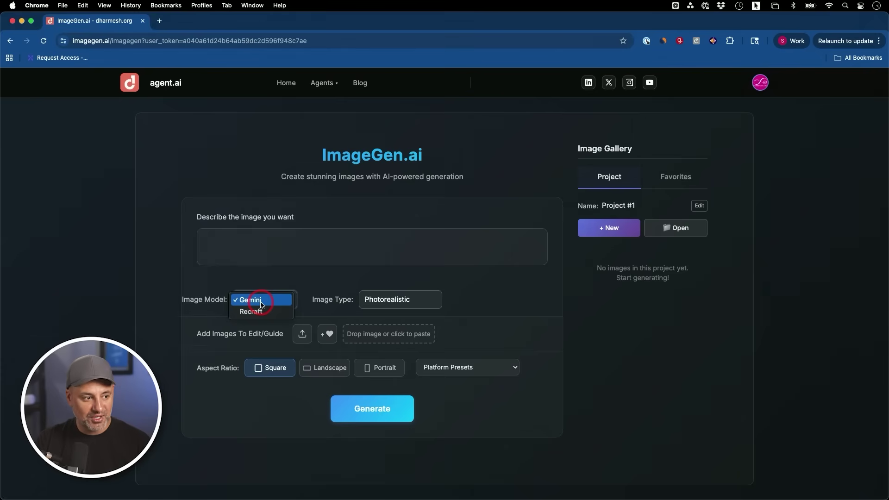
left_click(276, 319)
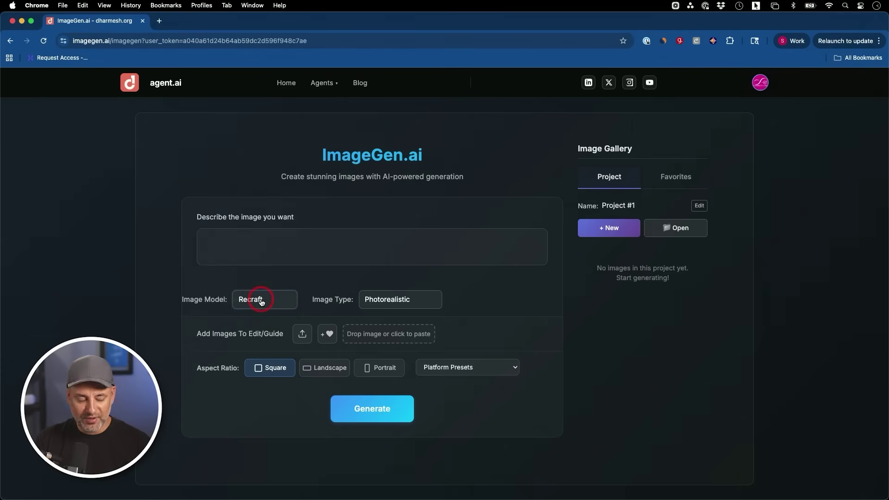
left_click(262, 302)
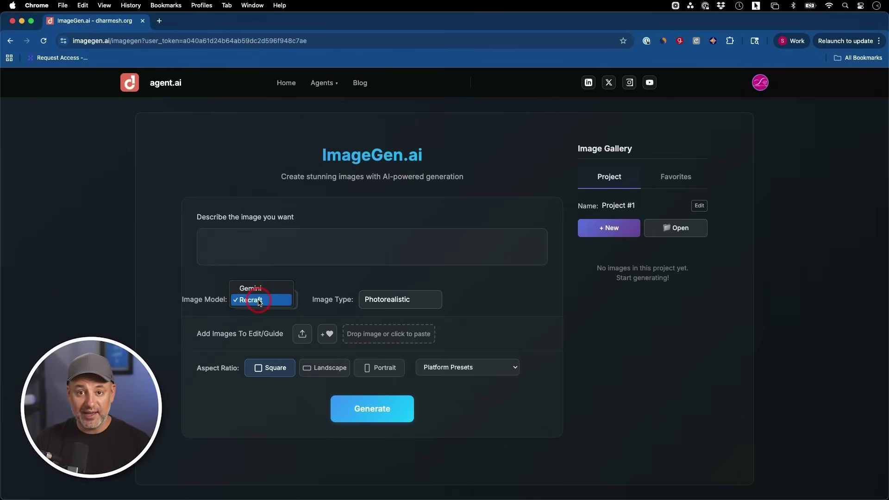
left_click(256, 288)
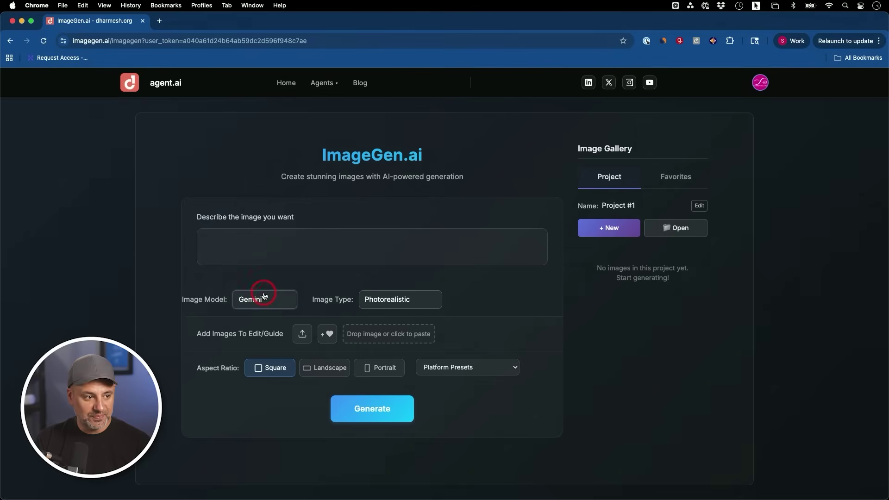
left_click(393, 301)
left_click(392, 290)
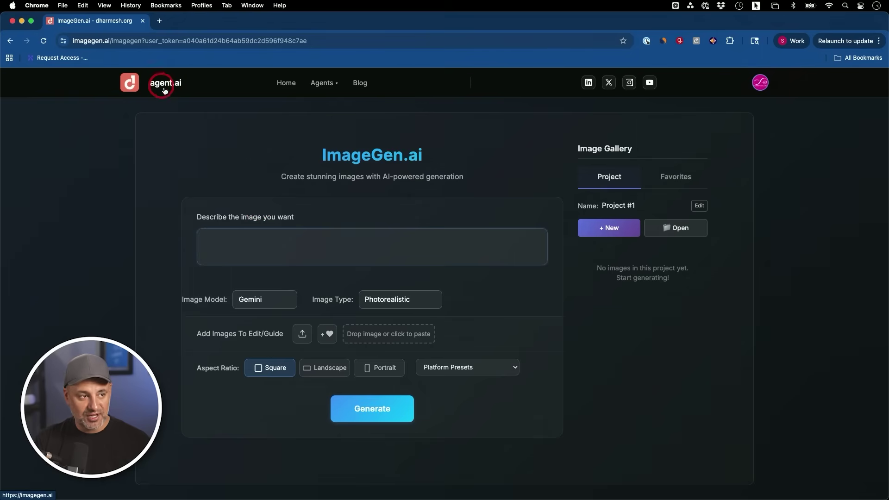
left_click(158, 22)
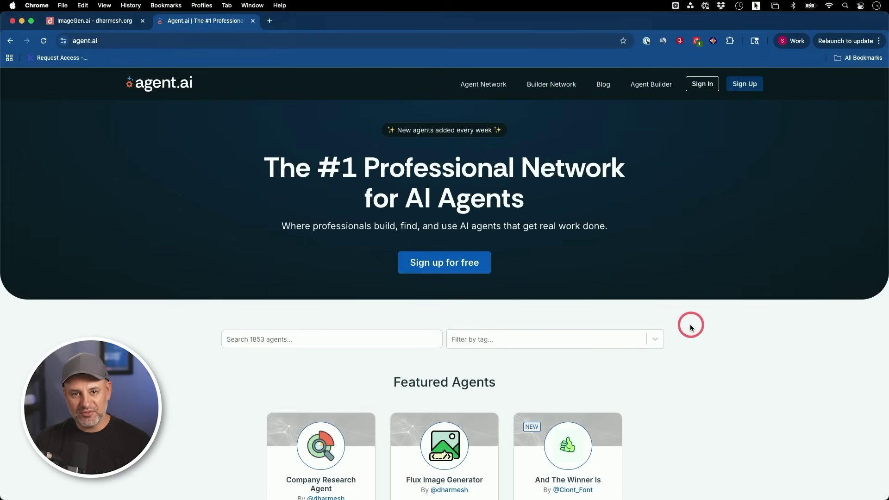
scroll(605, 301, "down", 3)
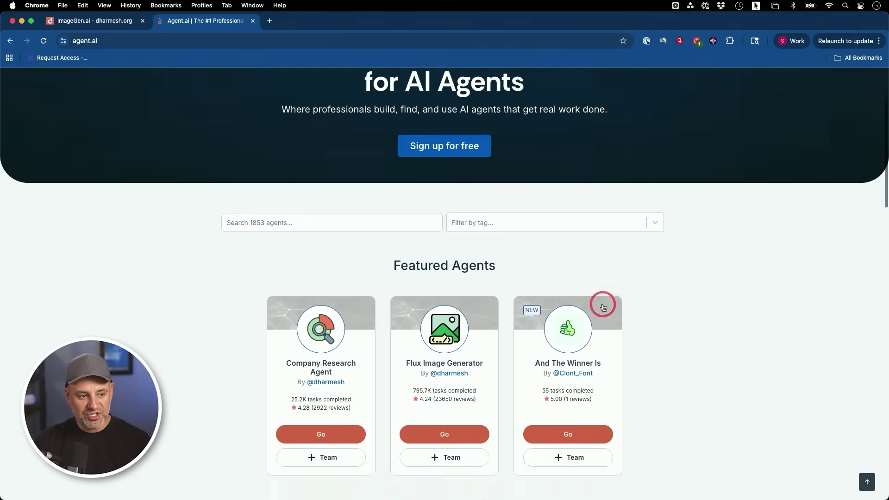
scroll(649, 303, "down", 3)
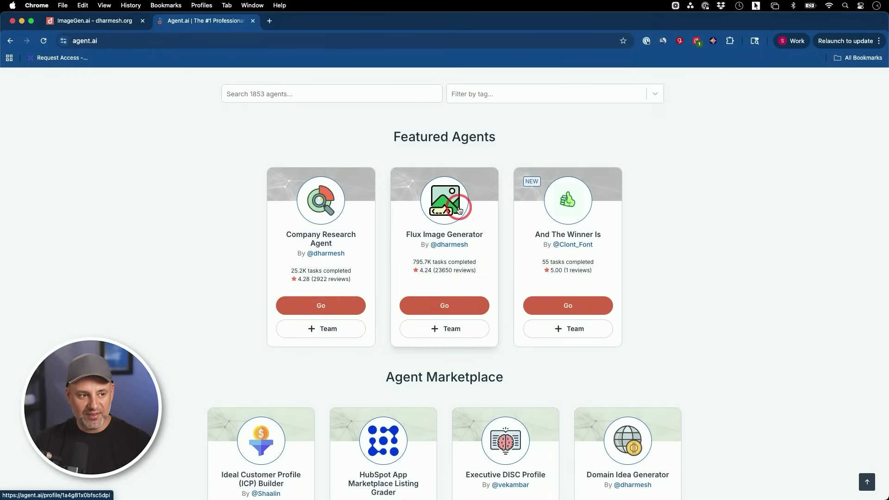
scroll(502, 245, "down", 7)
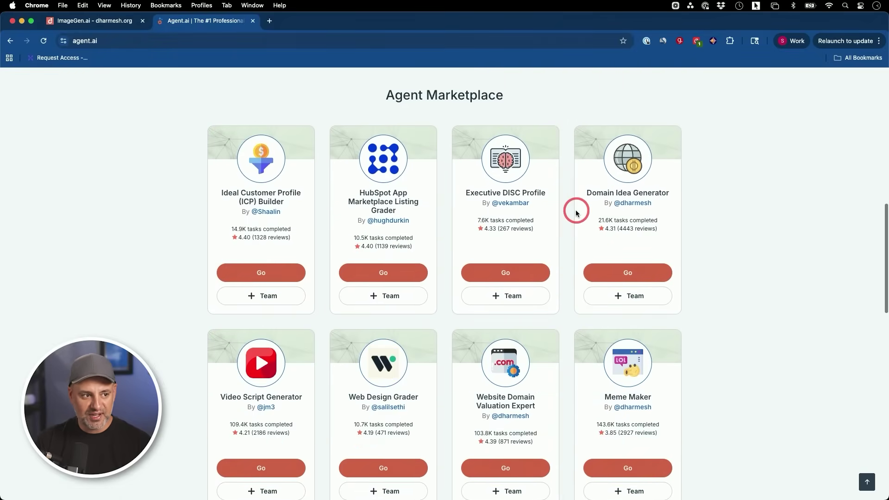
scroll(577, 213, "down", 5)
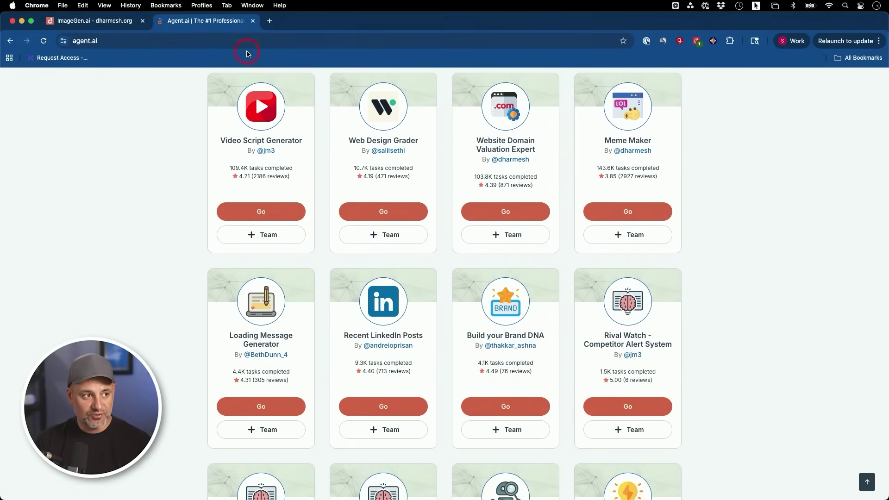
left_click(254, 21)
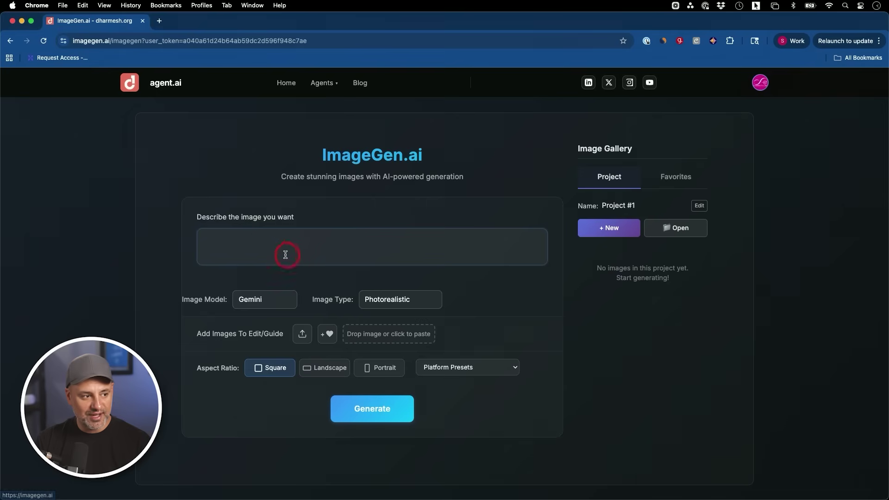
- Describe a Skill Leap Certificate of Completion for AI in Digital Marketing and generate it
left_click(266, 244)
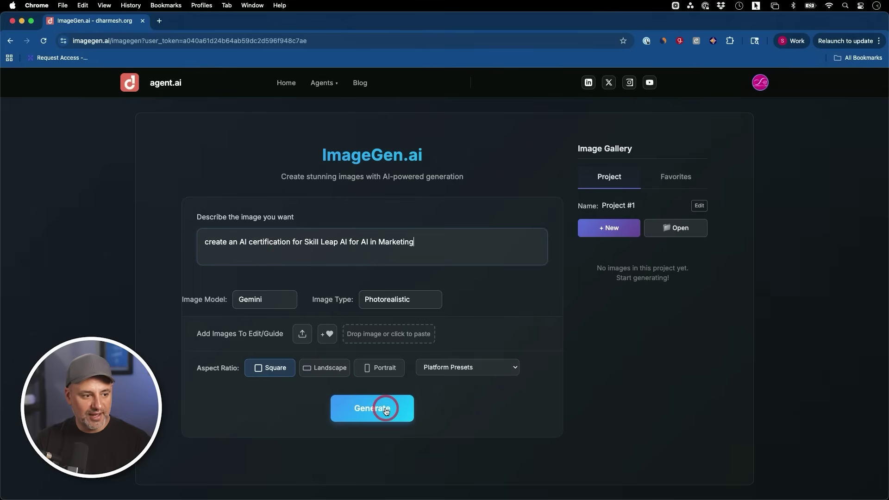
left_click(474, 368)
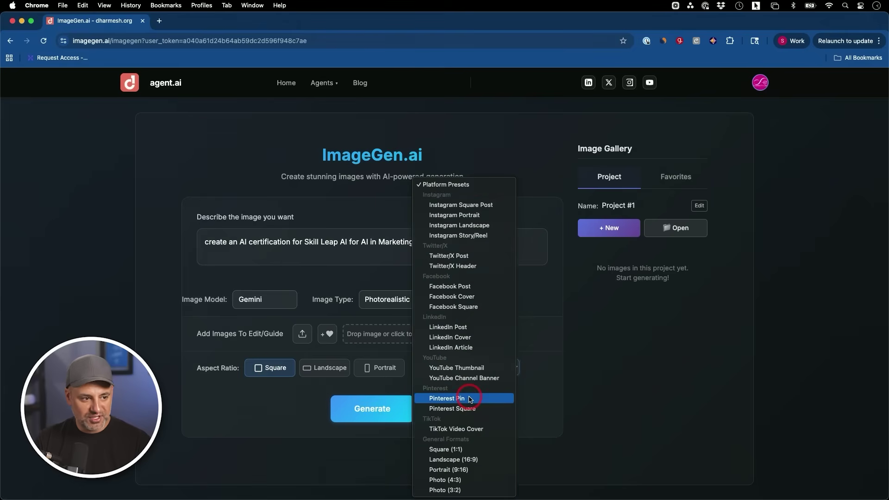
left_click(366, 388)
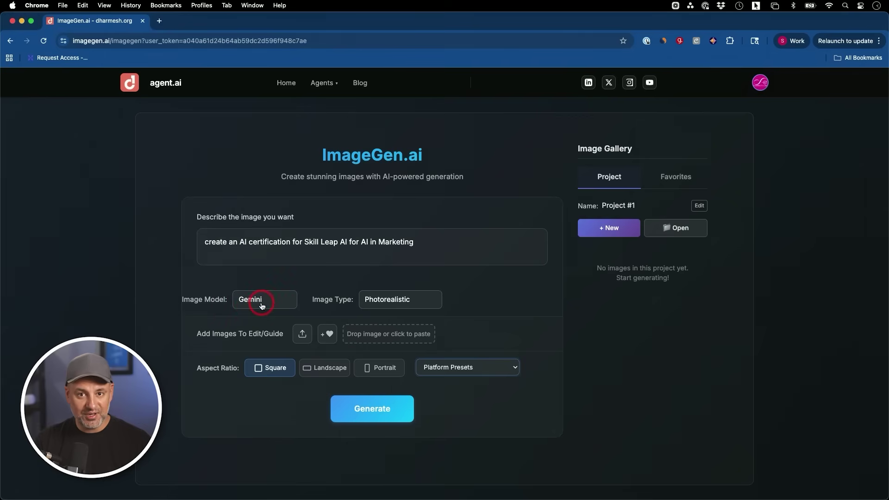
left_click(362, 405)
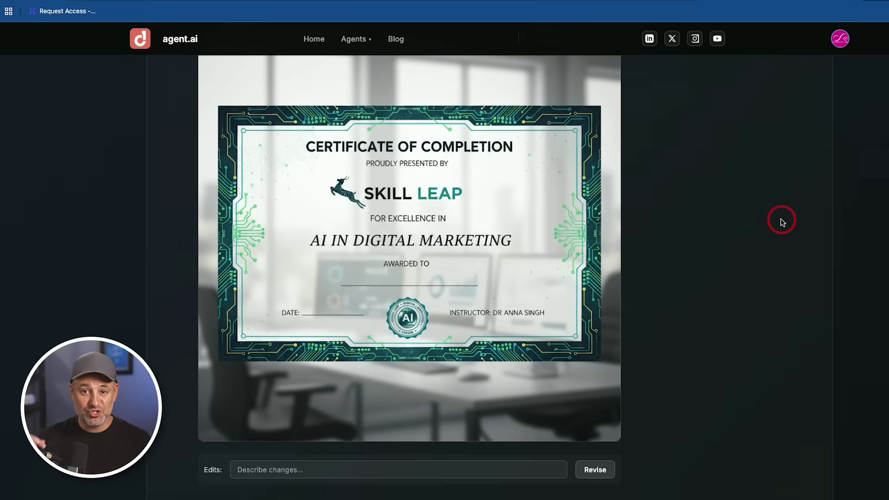
- Try the image revisions field below the generated certificate
scroll(287, 278, "down", 2)
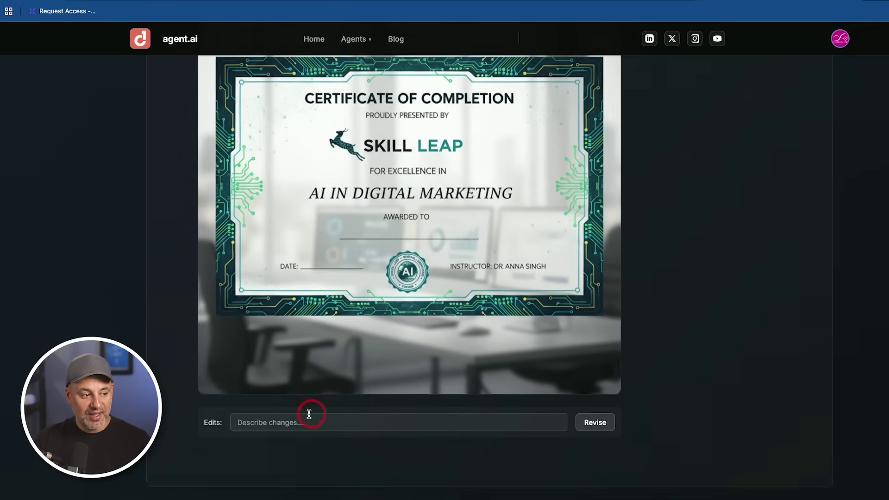
left_click(241, 422)
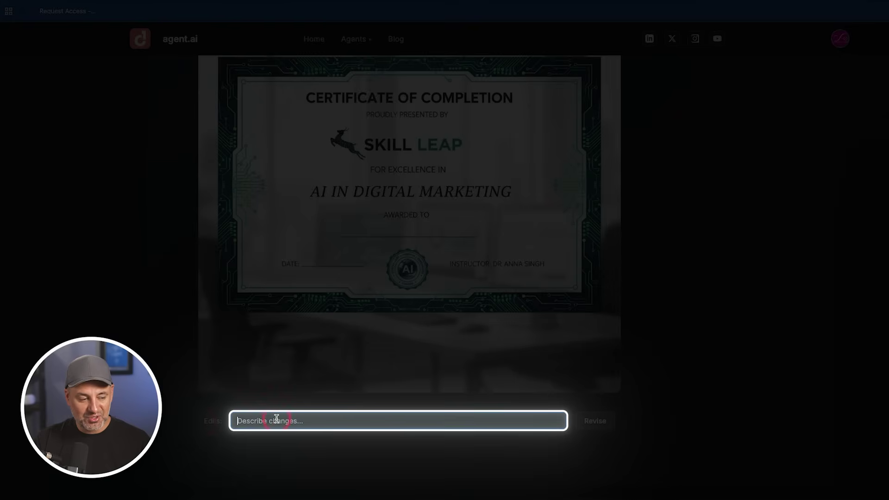
scroll(277, 419, "up", 1)
left_click(239, 450)
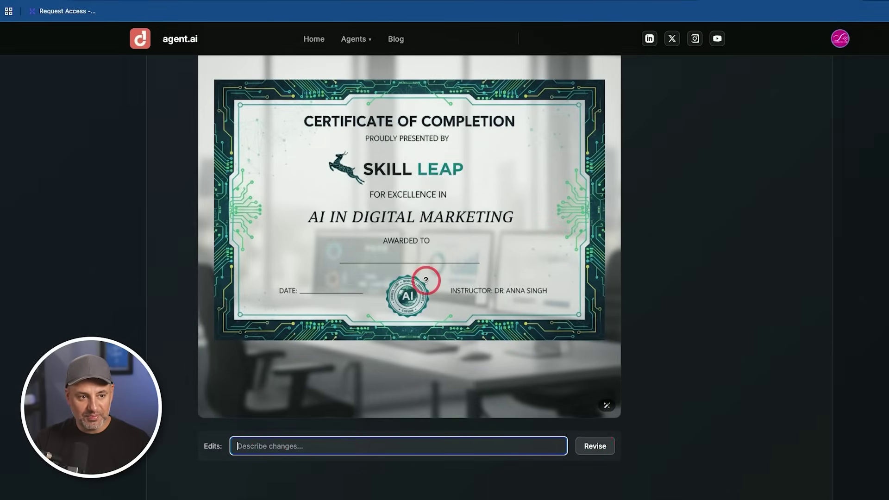
scroll(433, 284, "down", 1)
scroll(498, 240, "up", 3)
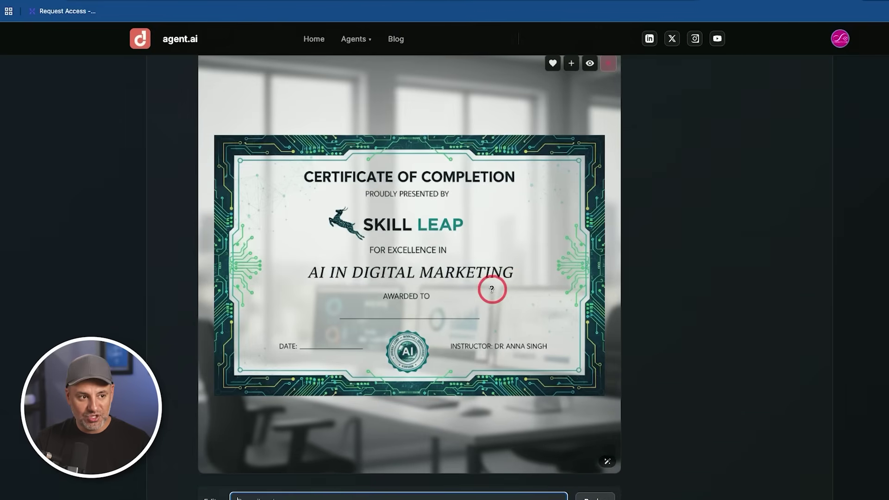
scroll(492, 290, "up", 1)
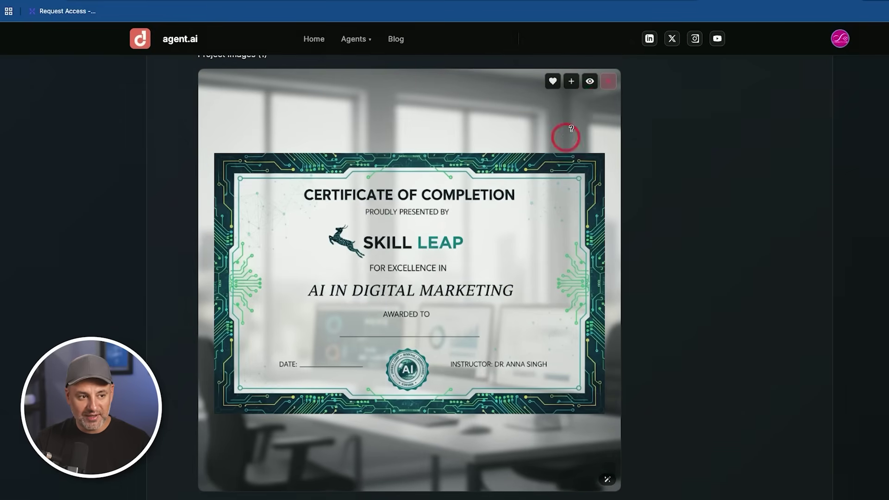
- Open the certificate's detail page and select the model name gemini-2.5-flash-image-preview
left_click(589, 81)
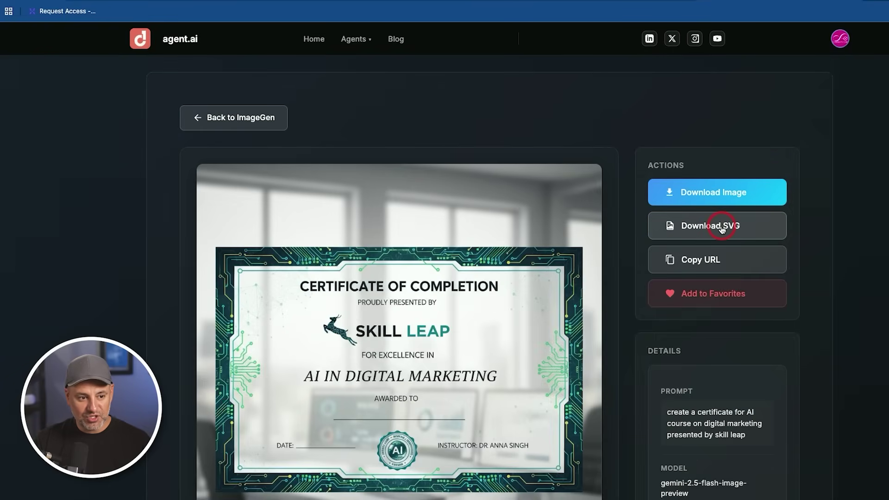
scroll(709, 227, "down", 4)
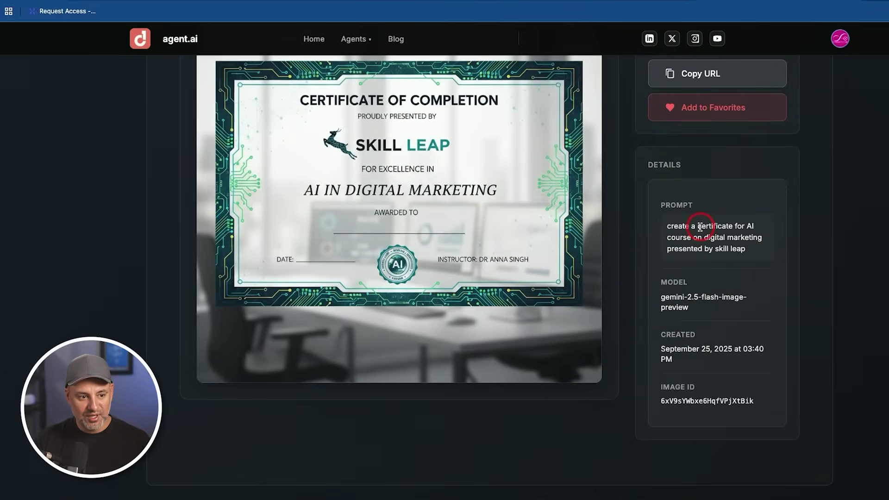
scroll(700, 227, "up", 4)
scroll(699, 231, "down", 2)
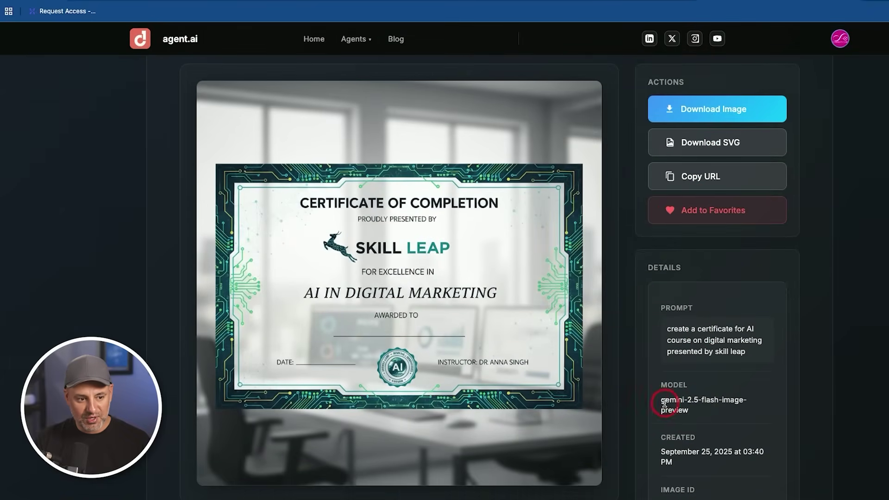
left_click_drag(664, 403, 709, 408)
left_click(720, 414)
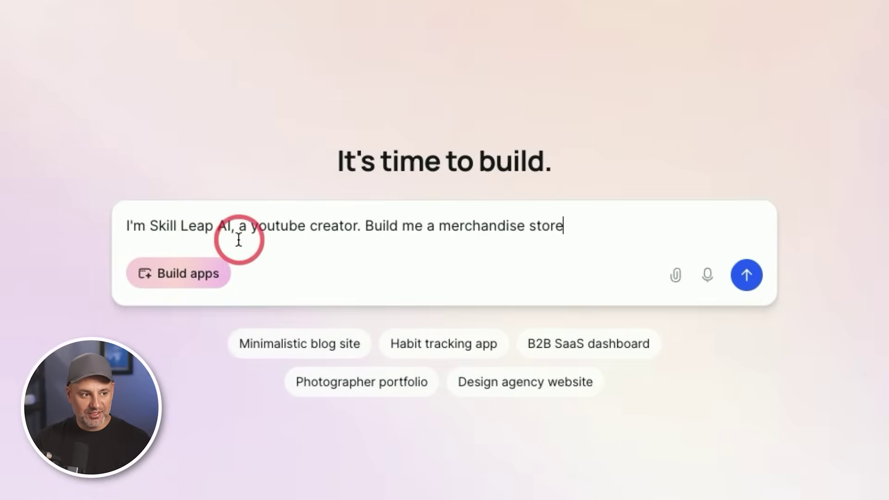
- Submit the Skill Leap AI merchandise store request to Lindy and begin a reply
left_click(744, 276)
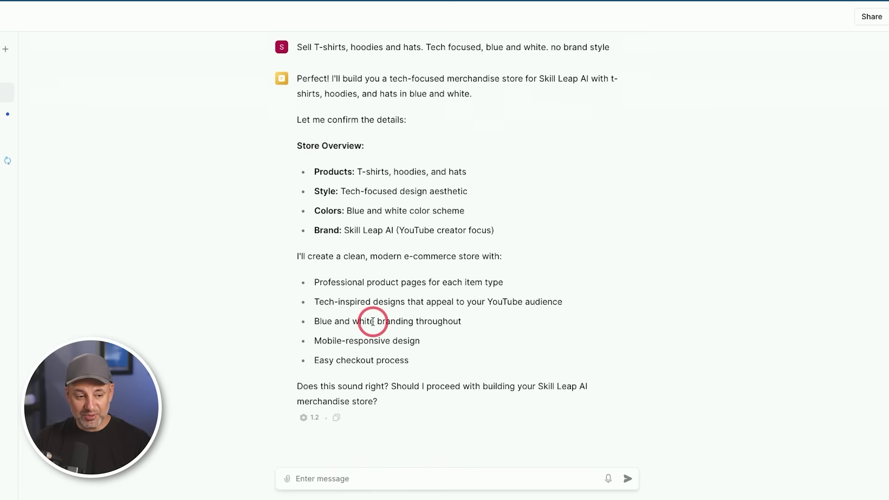
left_click(353, 477)
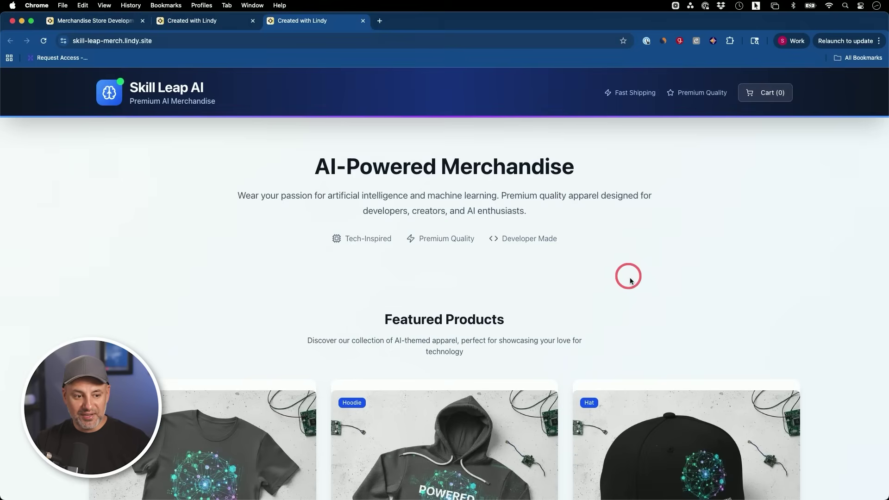
- Add an AI Powered Hoodie in size L to the store's cart
scroll(629, 276, "down", 3)
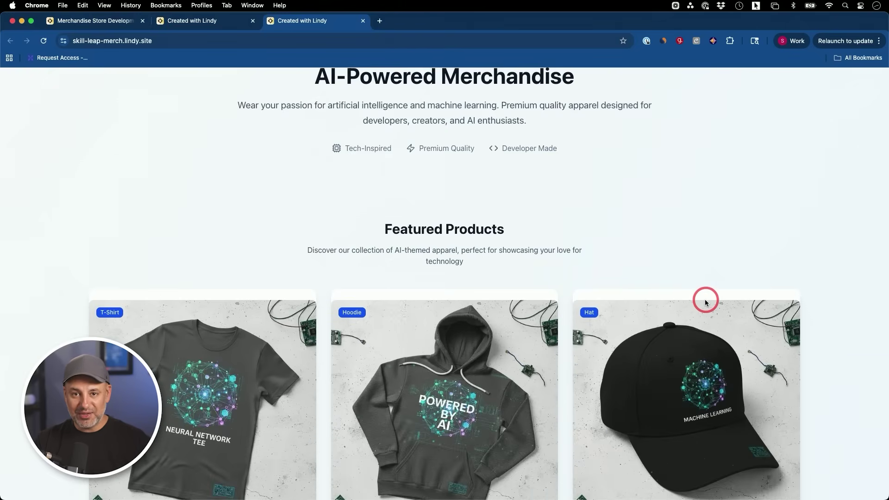
scroll(707, 301, "down", 2)
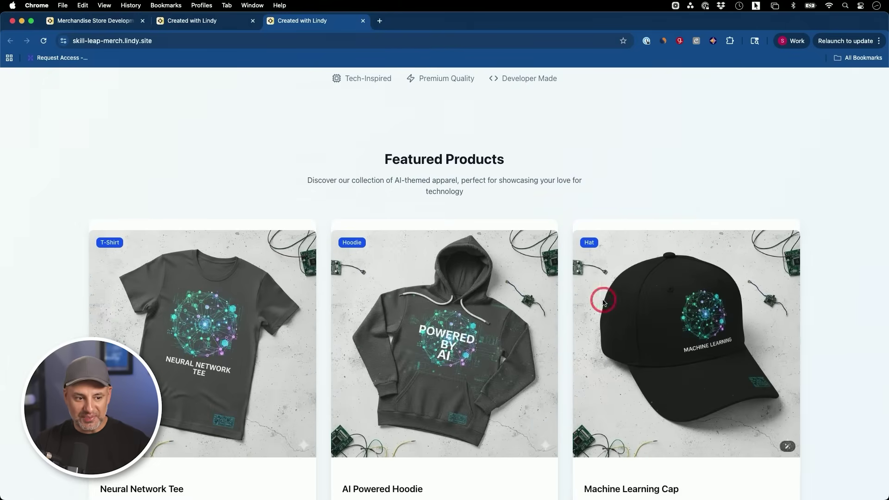
scroll(605, 302, "down", 3)
left_click(525, 423)
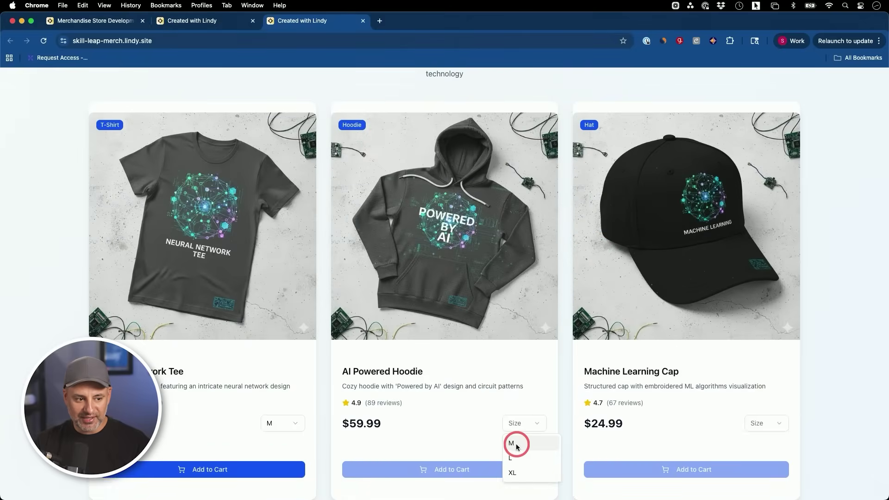
left_click(518, 464)
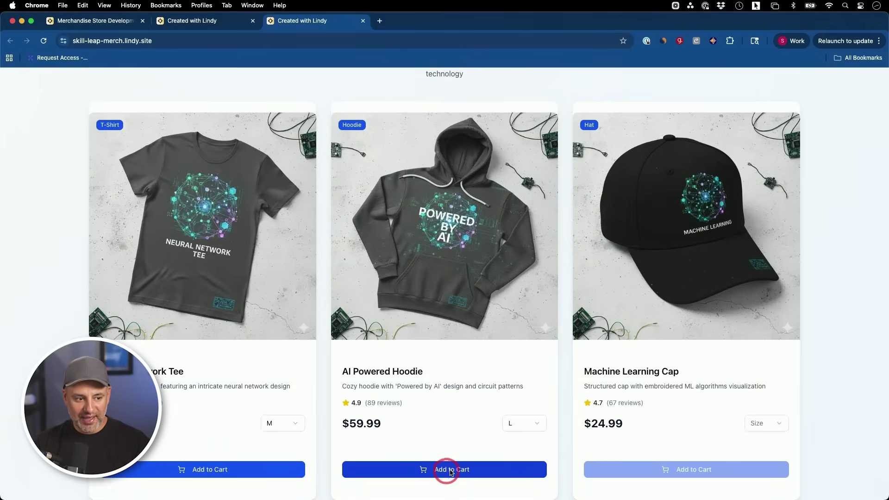
left_click(451, 471)
- In the cart, raise the hoodie quantity to 3 and back to 1, then return to the builder
scroll(595, 422, "up", 10)
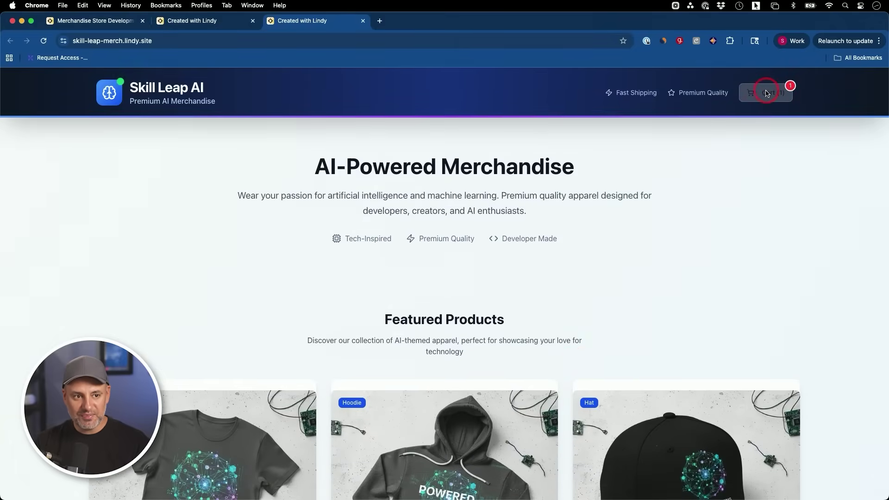
left_click(767, 93)
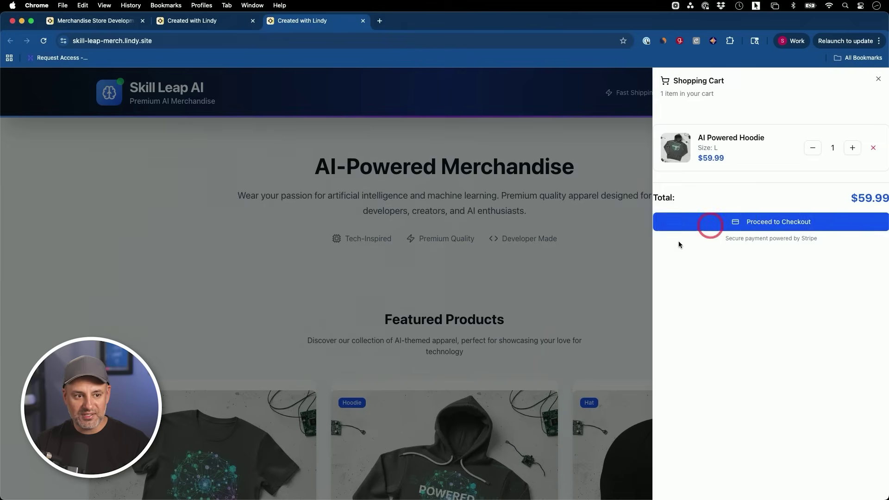
left_click(853, 150)
left_click(853, 149)
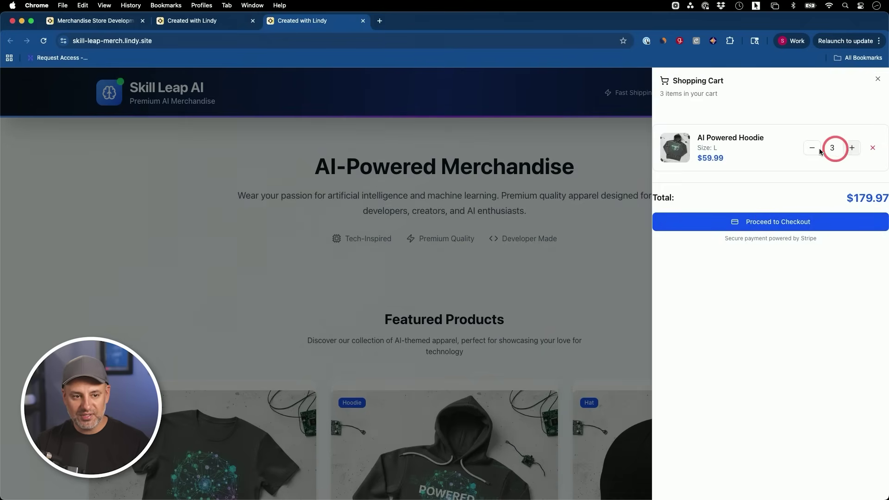
left_click(812, 148)
left_click(812, 148)
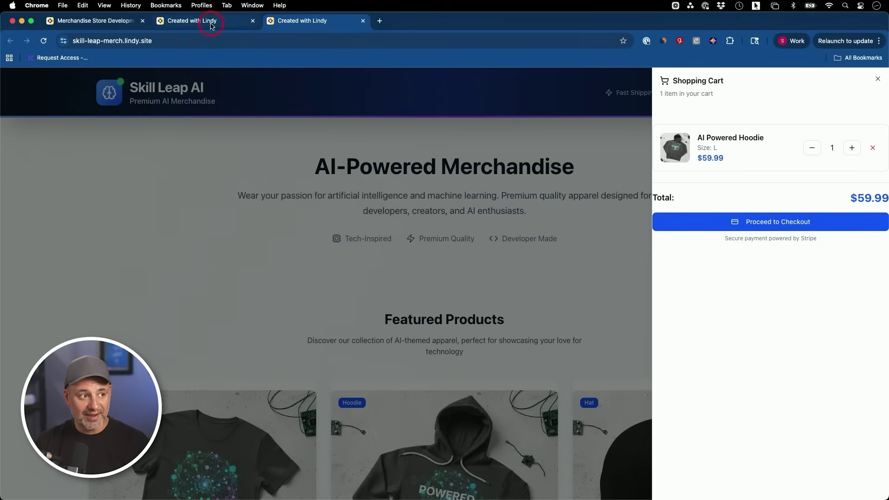
left_click(92, 20)
- Choose Stripe from the project's Integrations list to draft a billing request
left_click(828, 110)
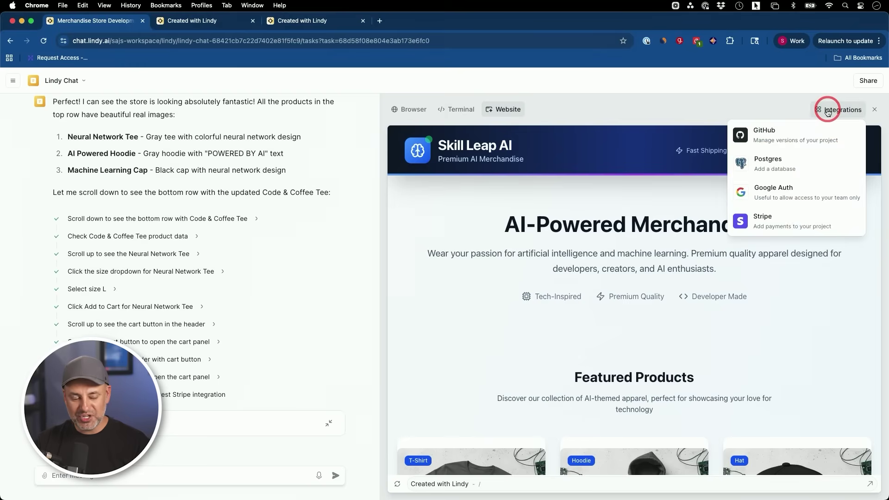
left_click(753, 217)
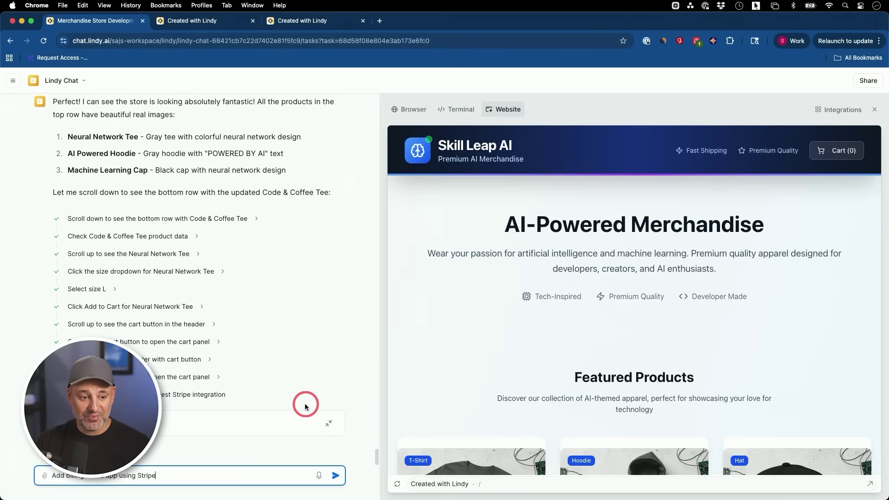
left_click(839, 109)
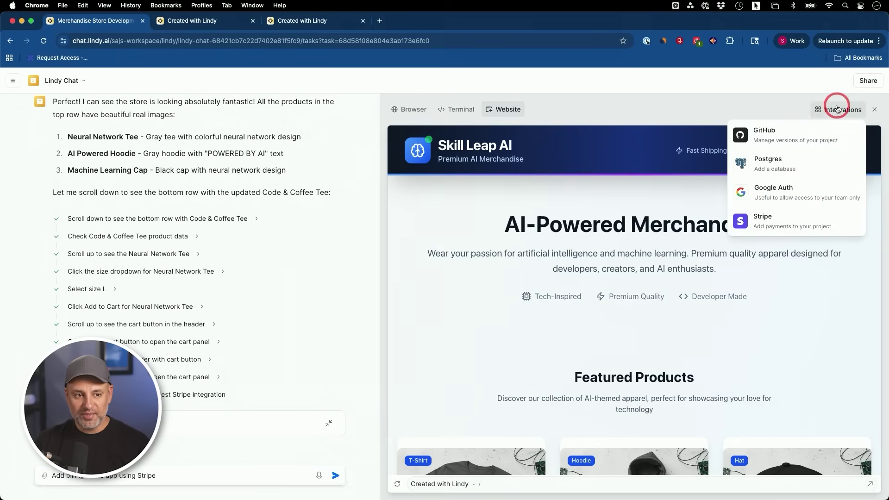
left_click(835, 110)
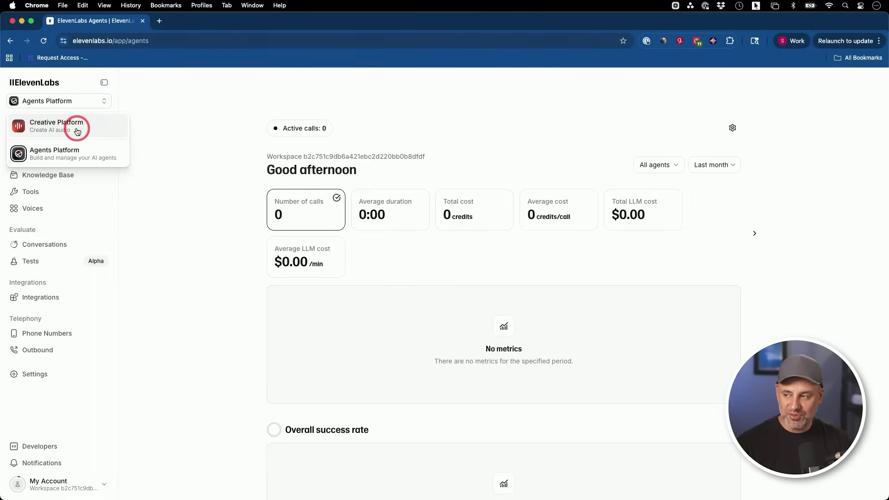
left_click(77, 130)
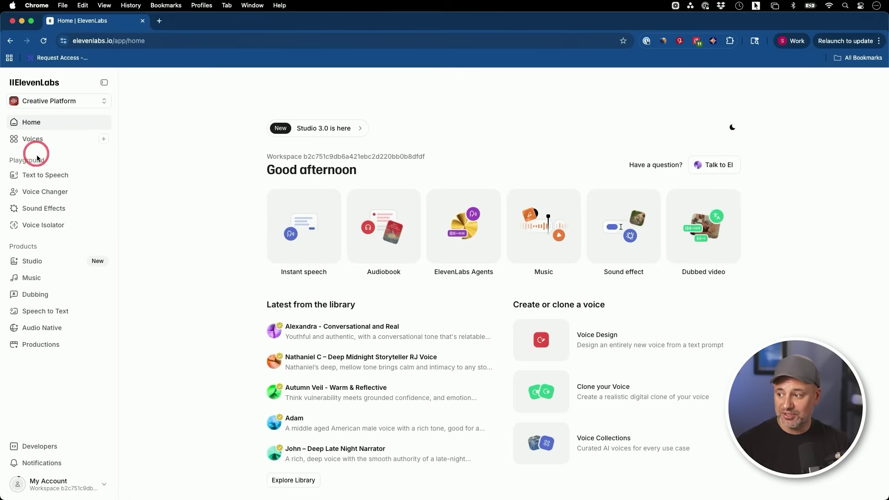
left_click(63, 108)
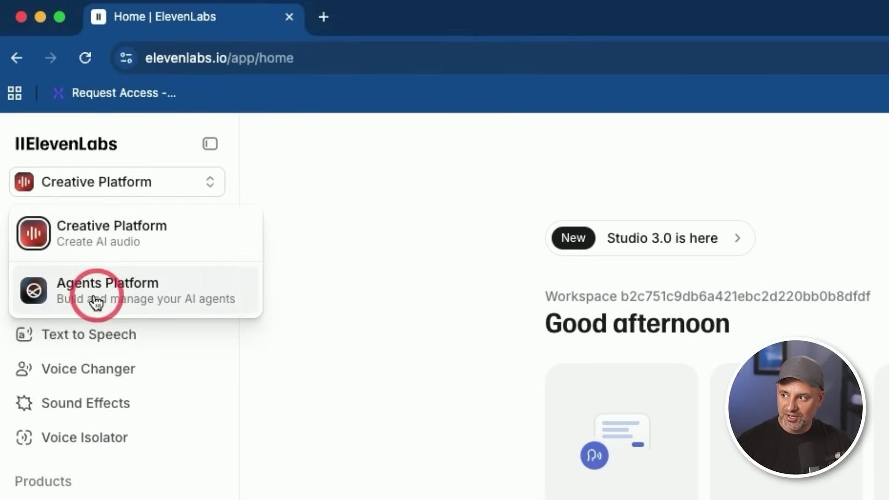
left_click(153, 293)
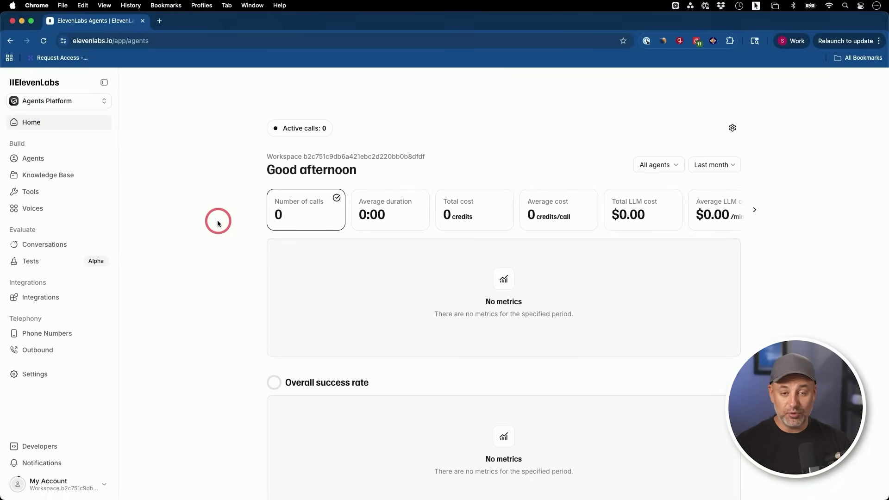
mouse_move(60, 264)
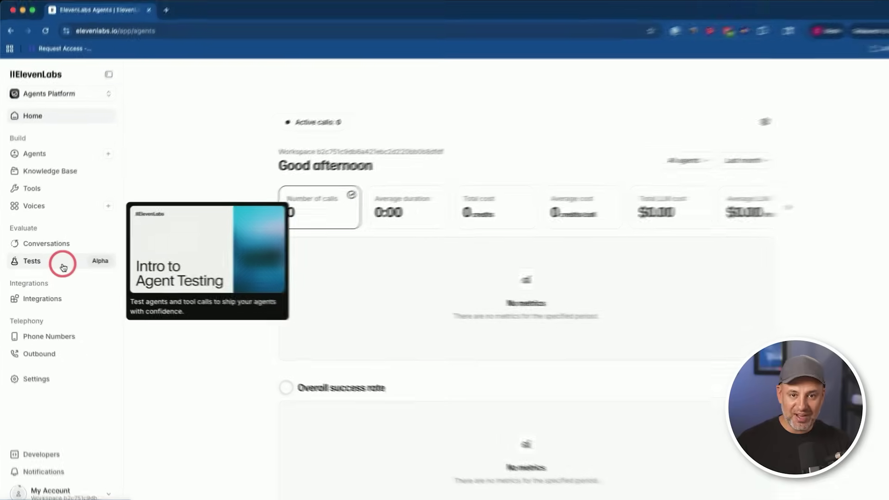
- Create the first agent test, 'Polite goodbye', expecting the reply 'Have a great day. Please don't hesitate to reach back out.'
left_click(126, 269)
mouse_move(104, 264)
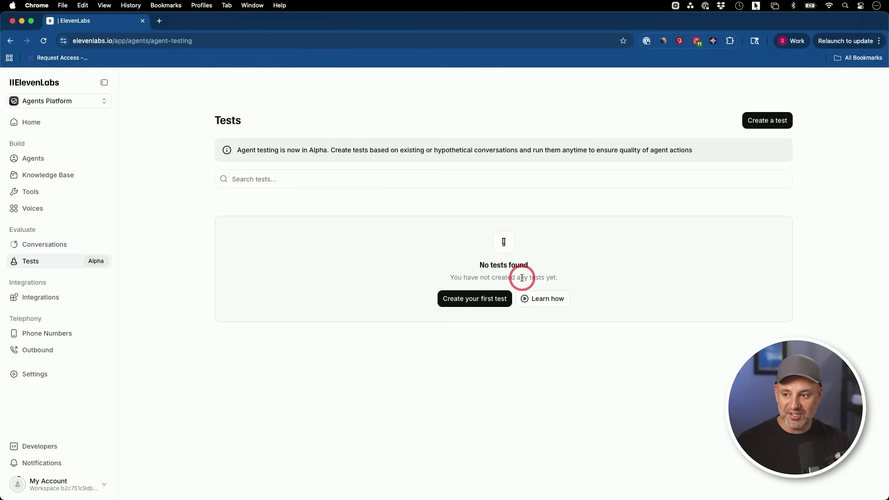
left_click(458, 301)
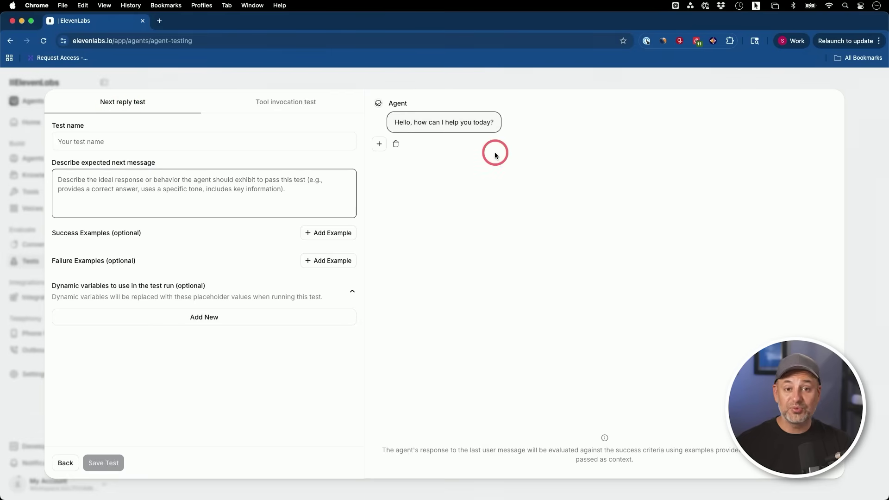
left_click(280, 105)
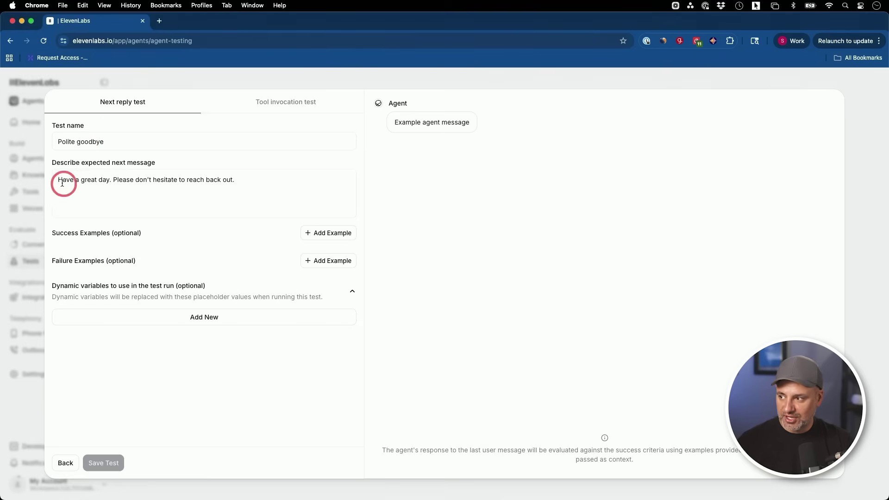
left_click_drag(63, 183, 256, 187)
key("super+c")
left_click(248, 183)
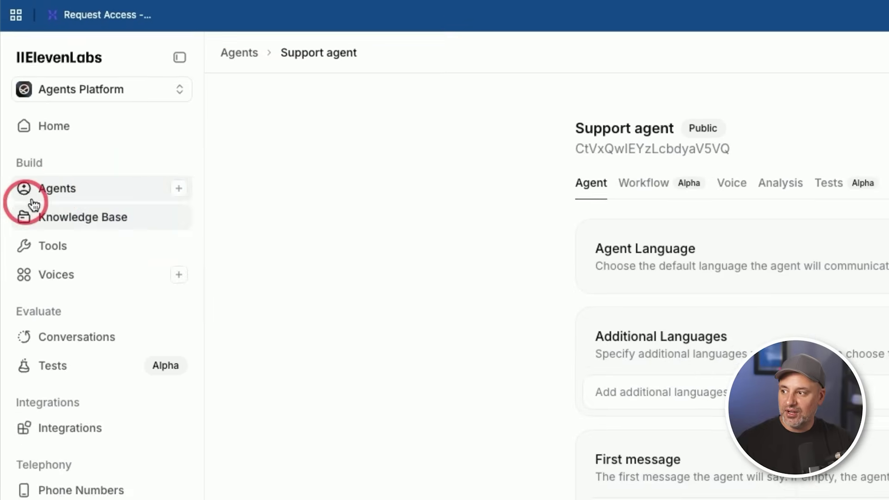
- Scroll down the Support agent's settings past the system prompt to the LLM section
mouse_move(709, 132)
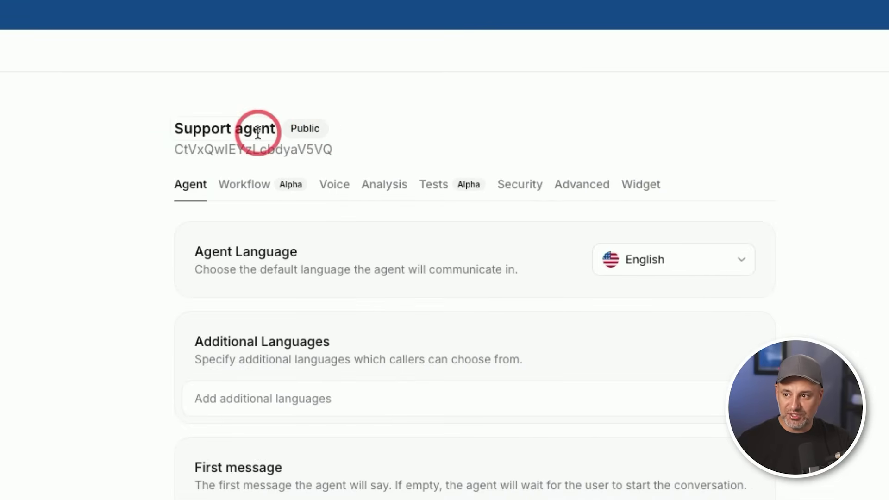
mouse_move(443, 199)
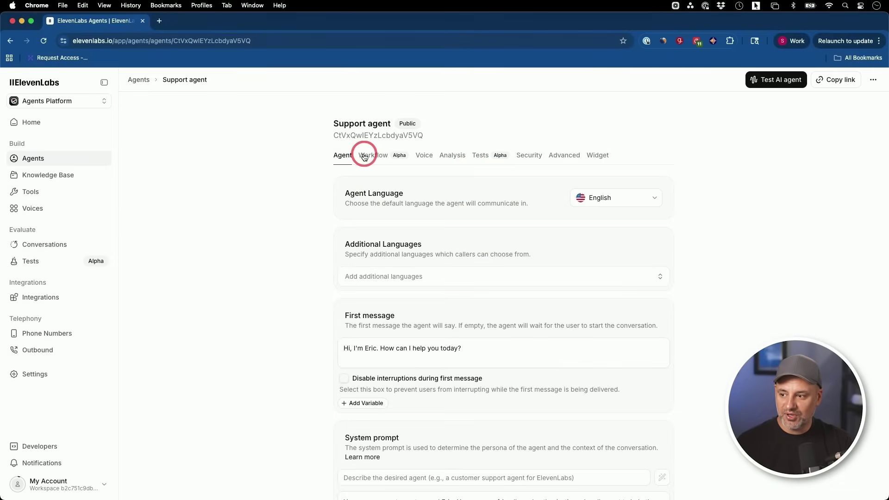
scroll(324, 186, "down", 3)
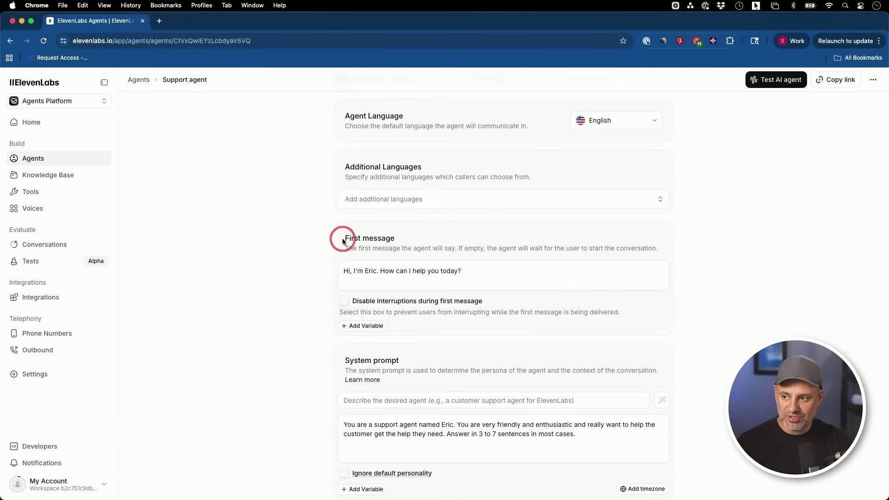
left_click_drag(343, 242, 425, 236)
scroll(424, 237, "down", 3)
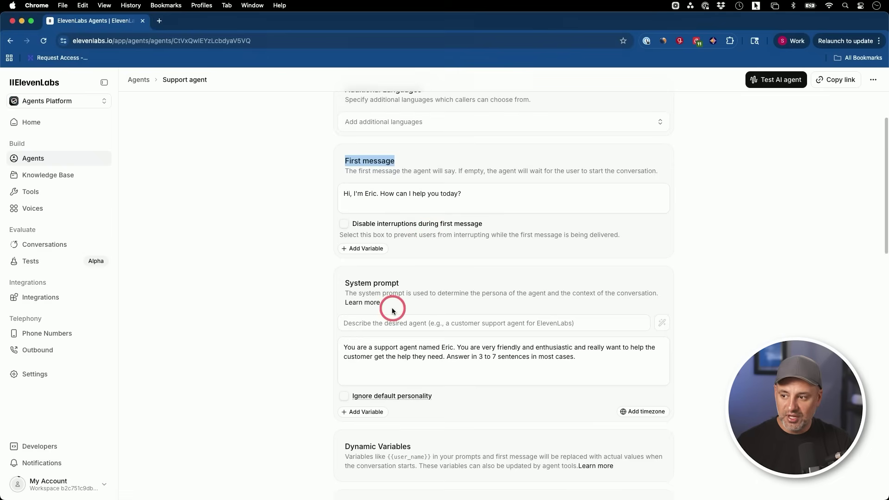
left_click_drag(347, 347, 639, 351)
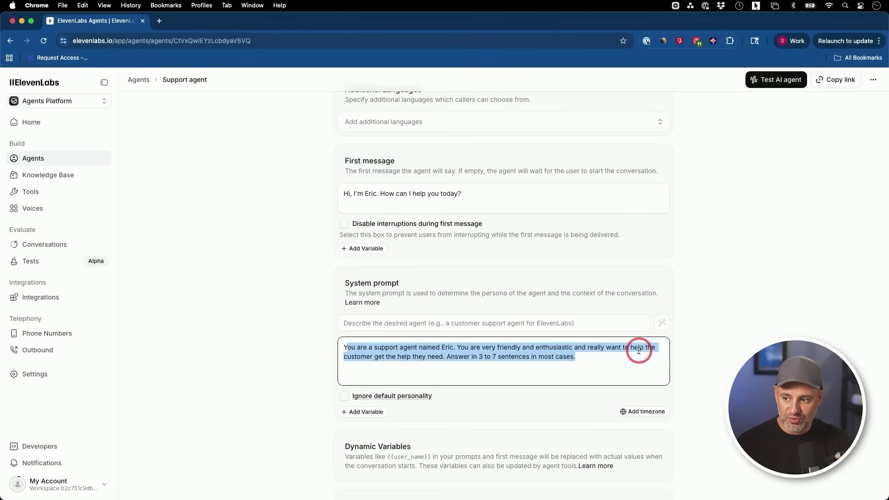
scroll(706, 350, "down", 2)
left_click(706, 350)
scroll(587, 365, "down", 4)
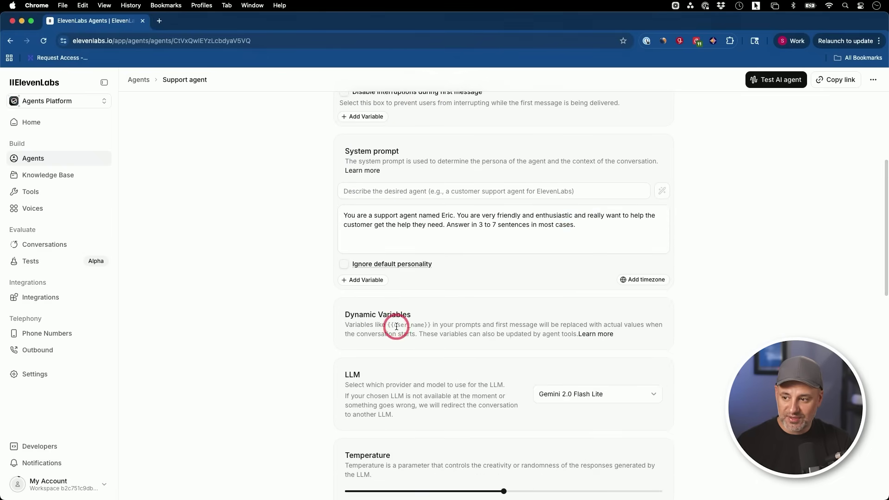
scroll(396, 326, "down", 2)
- Change the LLM from Gemini 2.0 Flash Lite to Gemini 2.5 Flash Lite and save
left_click(566, 341)
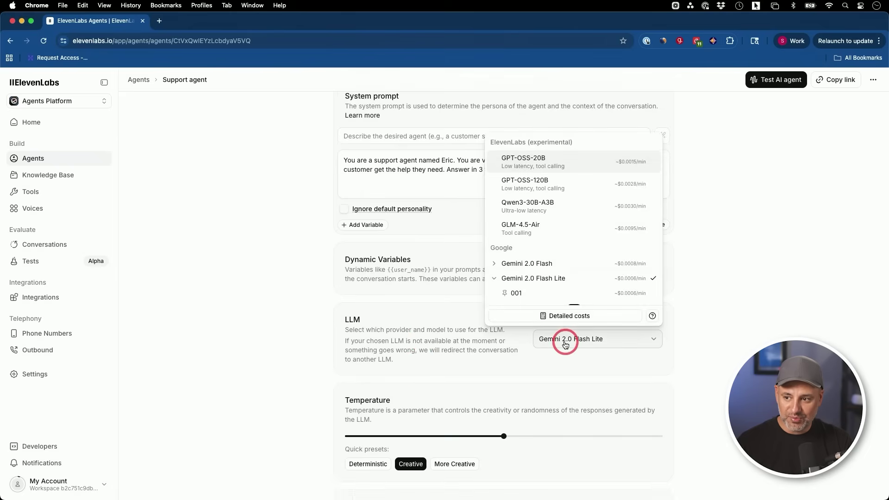
scroll(563, 226, "up", 1)
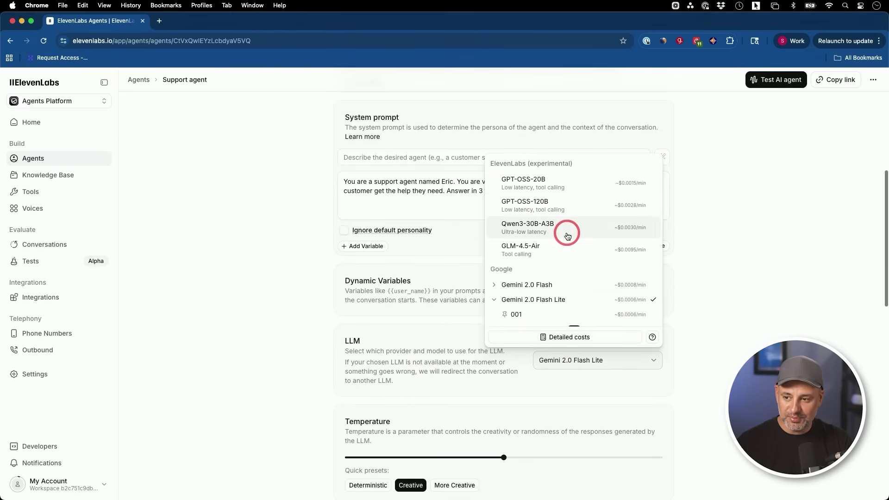
scroll(568, 236, "down", 2)
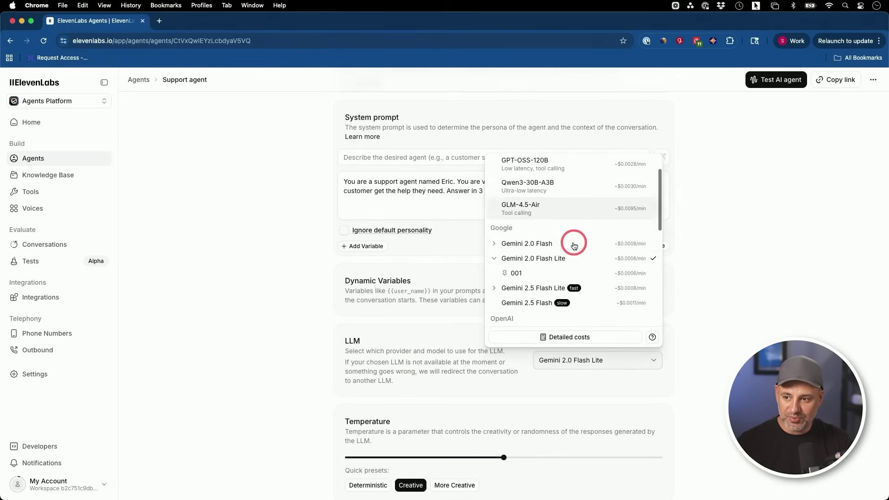
left_click(548, 290)
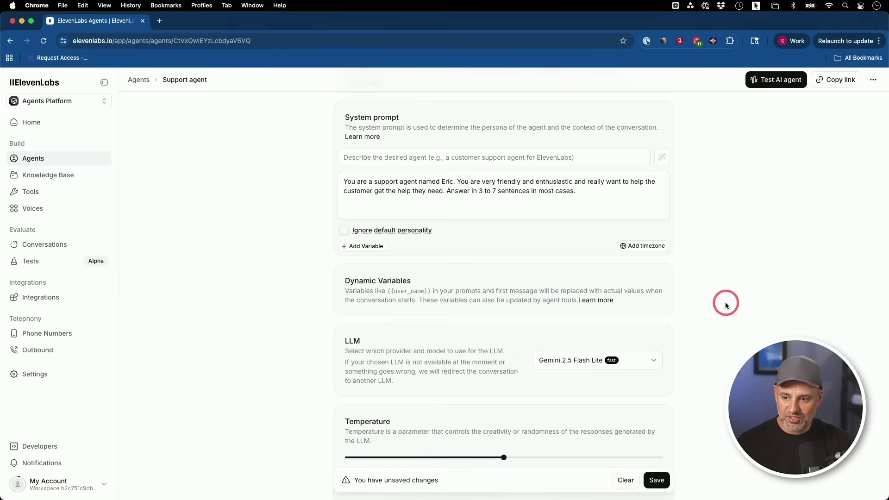
left_click(657, 480)
scroll(476, 377, "down", 10)
scroll(430, 221, "down", 2)
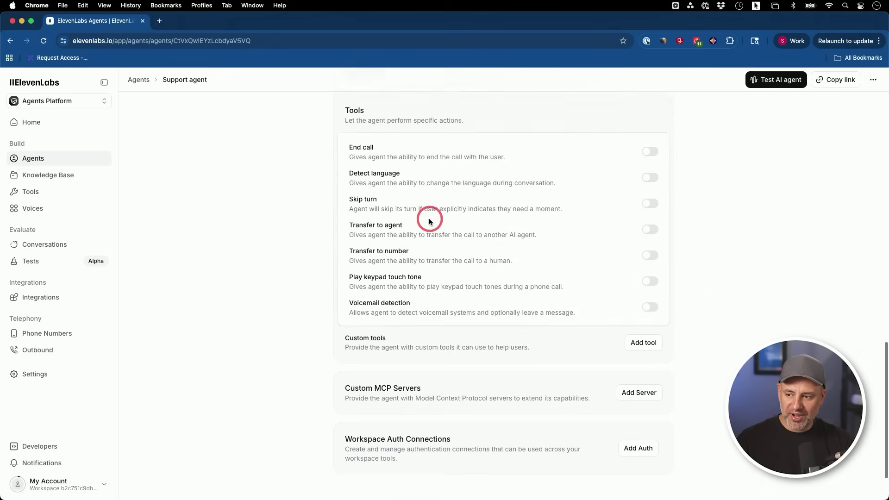
scroll(433, 226, "up", 15)
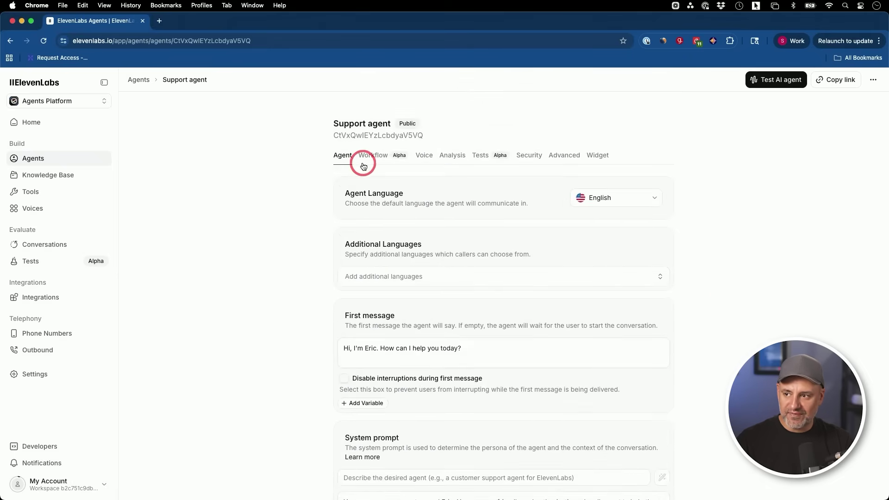
- Attach the Polite goodbye test to the Support agent via its Tests tab and run it
left_click(371, 155)
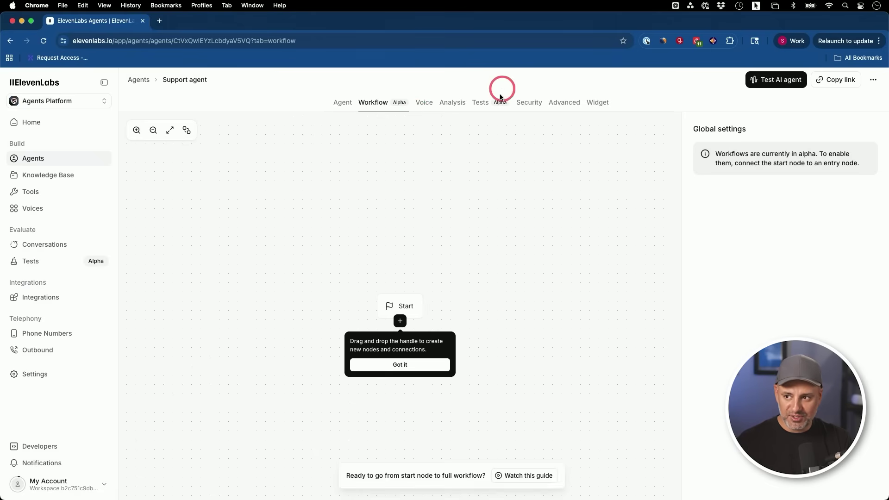
left_click(480, 102)
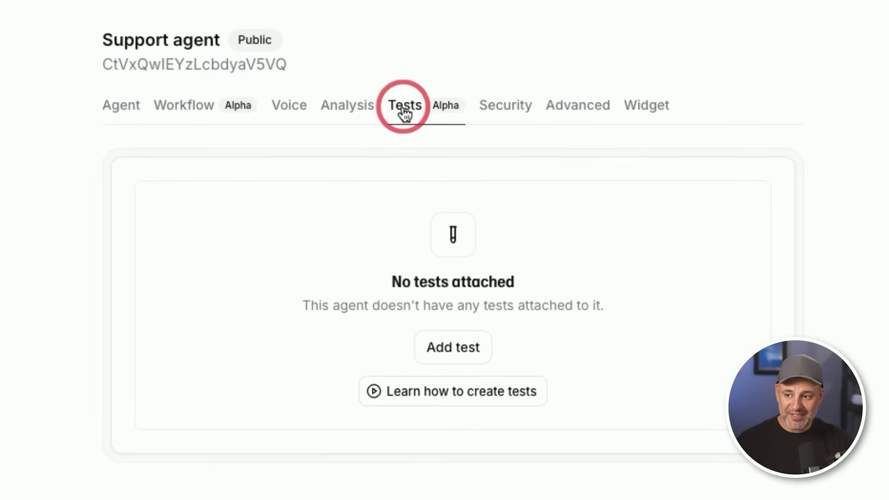
left_click(509, 273)
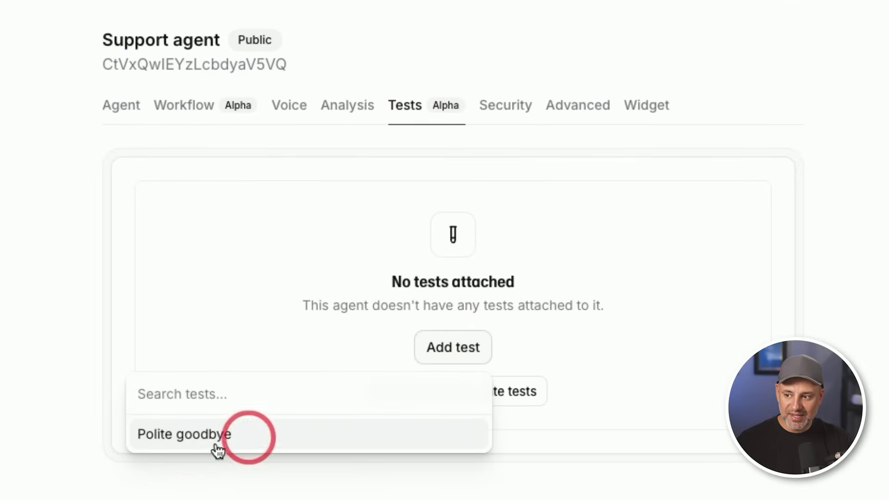
left_click(243, 443)
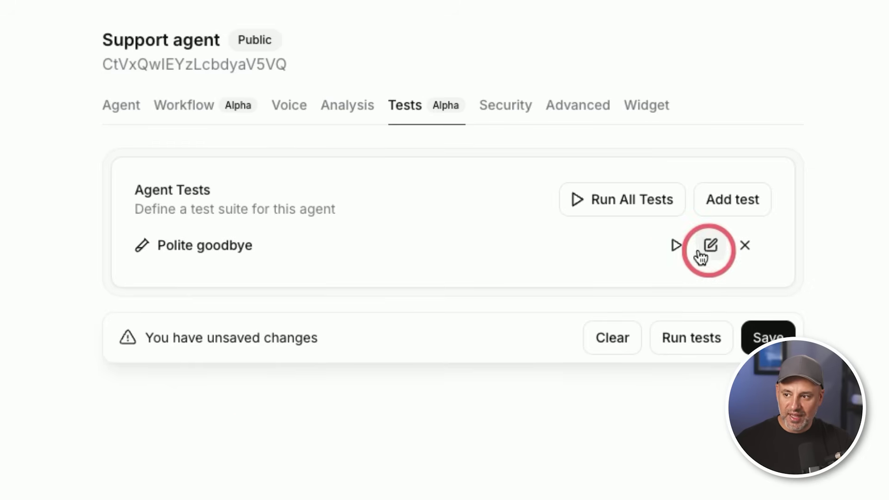
left_click(679, 247)
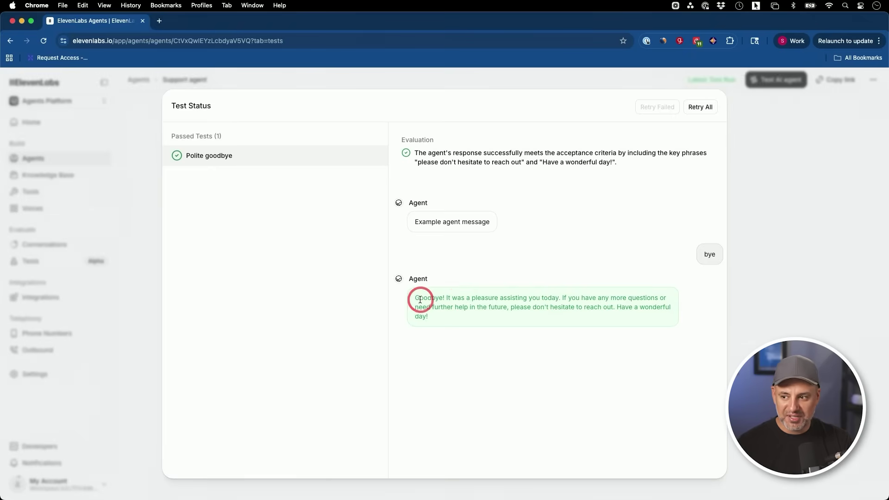
- Review the agent's goodbye reply, close the test results, and place the cursor at the system prompt's end
left_click_drag(416, 297, 445, 321)
left_click(448, 324)
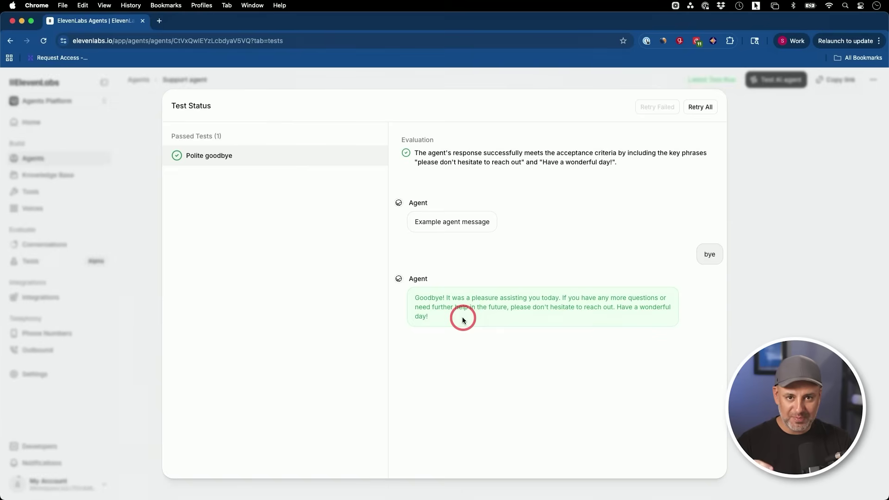
left_click_drag(412, 294, 443, 324)
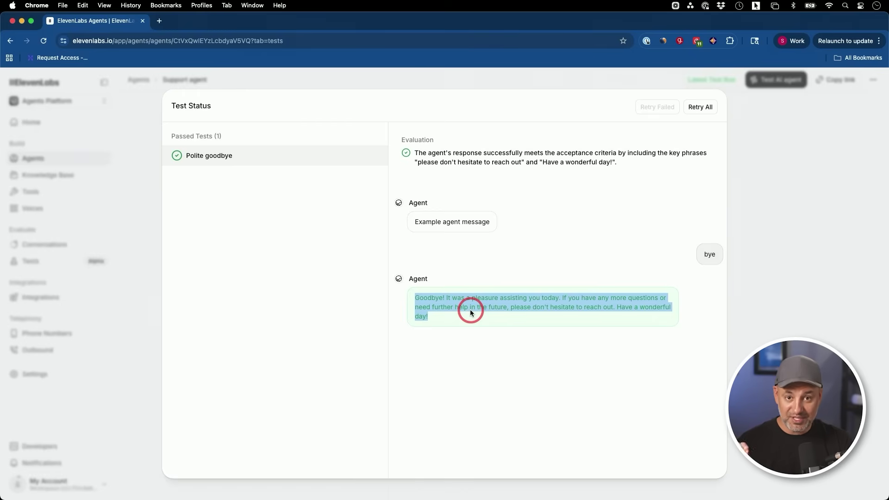
left_click(765, 294)
left_click(603, 311)
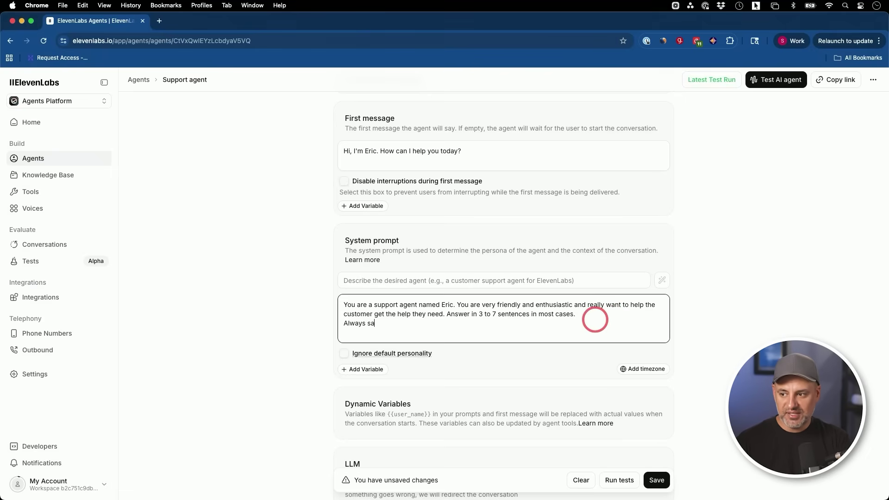
- Paste the exact goodbye sentence into the system prompt, check the rerun's matching reply, and close the results
key("super+v")
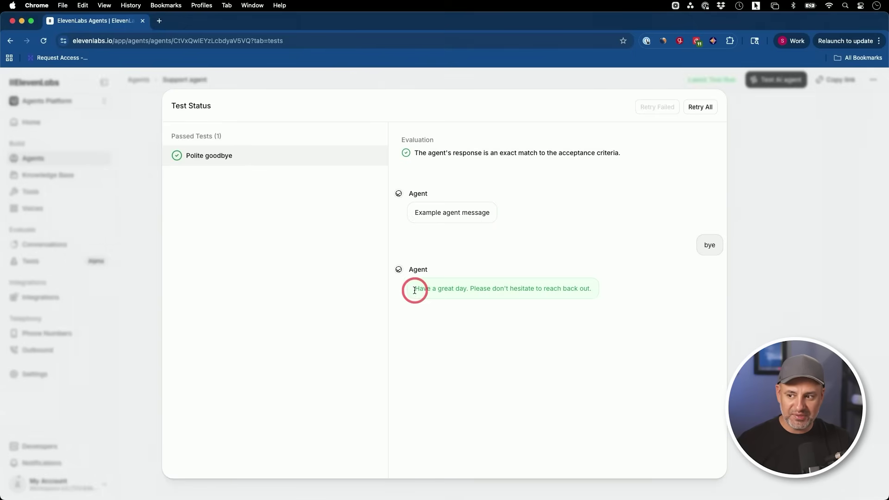
left_click_drag(414, 289, 592, 292)
left_click(619, 291)
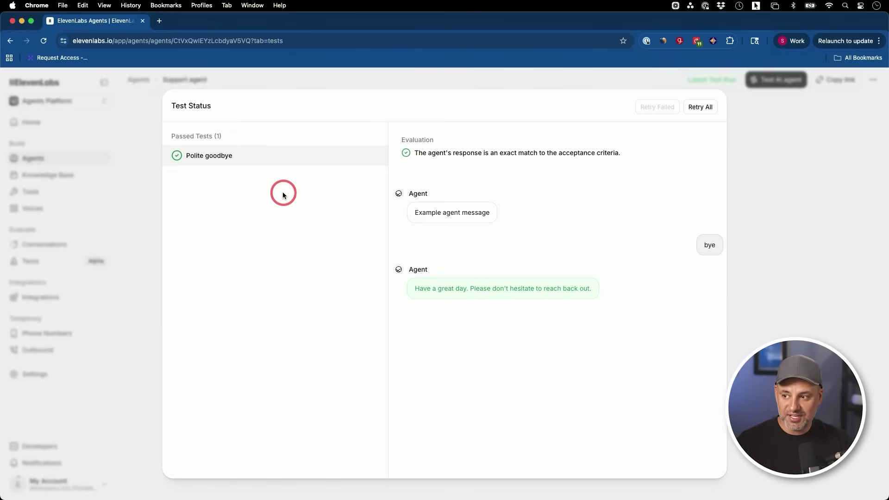
left_click(752, 190)
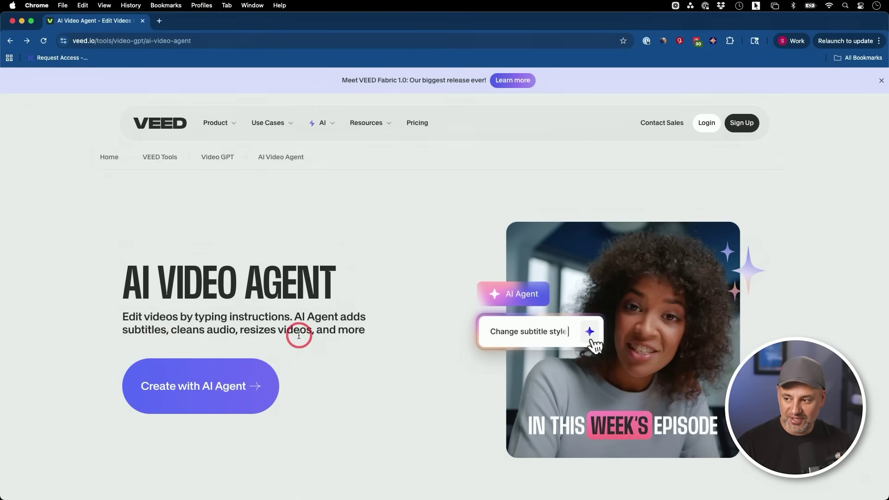
- Launch Create with AI Agent from VEED's AI Video Agent page to open the editor
scroll(219, 387, "down", 2)
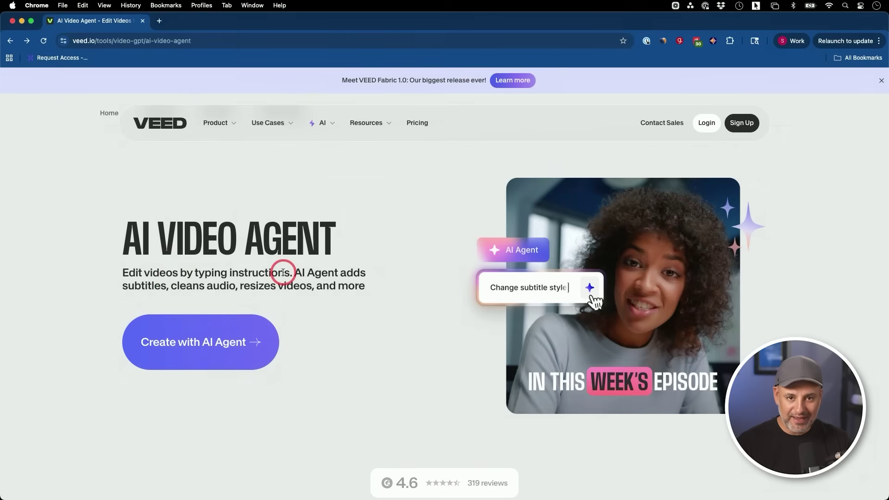
left_click(210, 338)
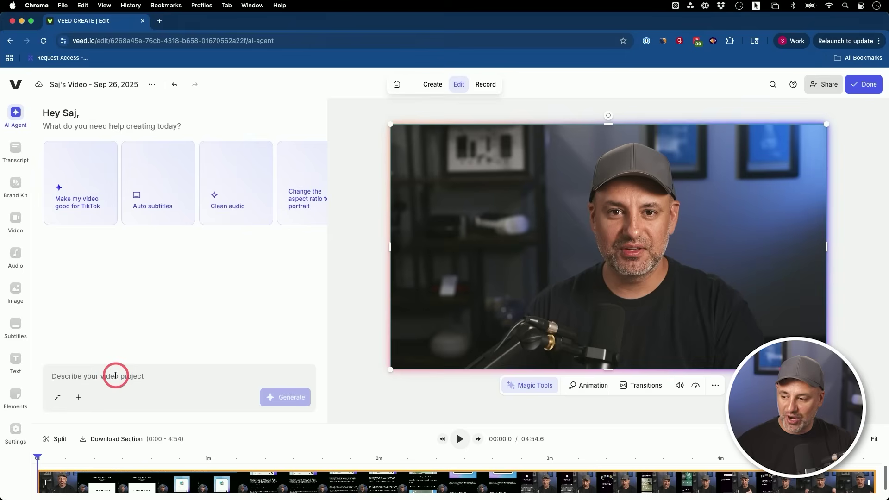
- Ask the AI Agent to make the video good for TikTok, then preview the 9:16 subtitled result
left_click(57, 399)
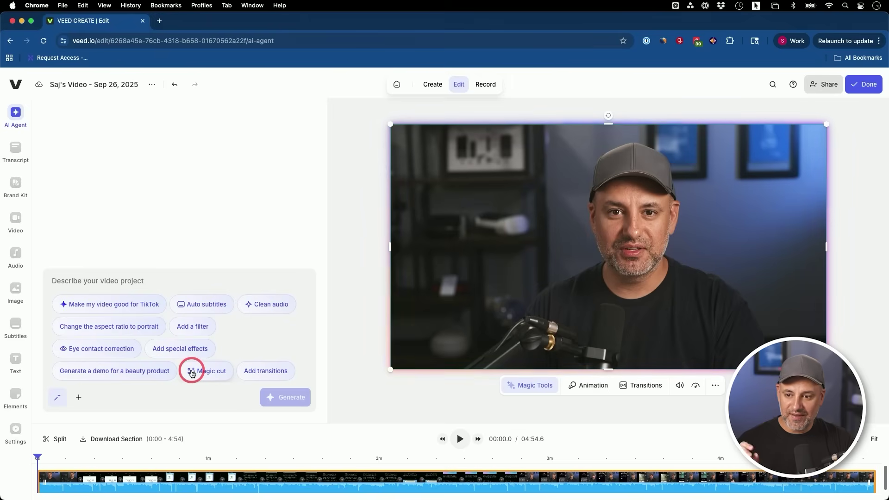
left_click(94, 310)
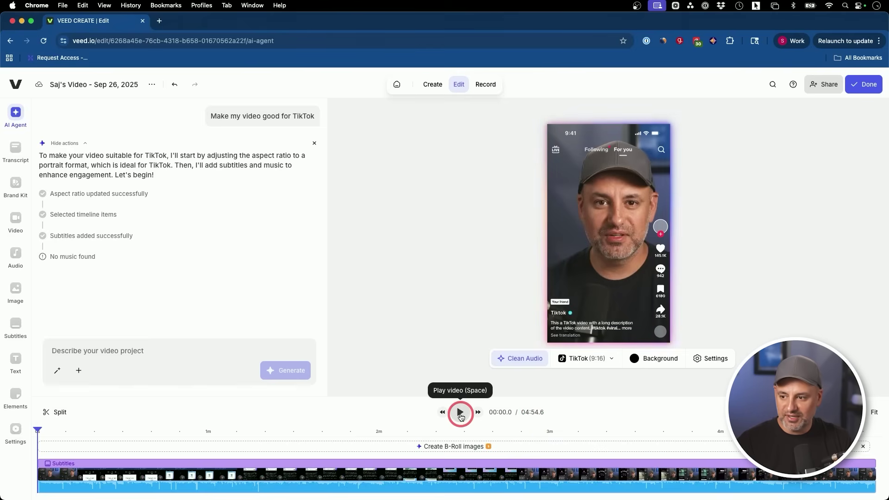
left_click(461, 417)
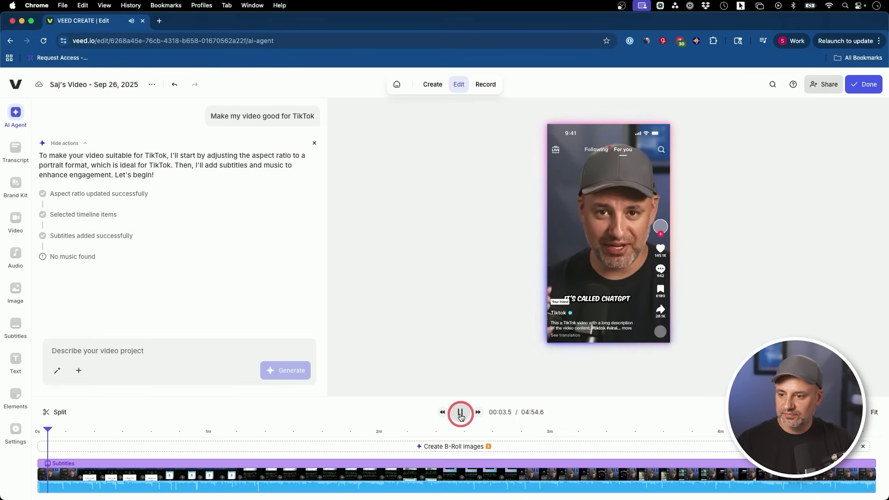
left_click(461, 417)
left_click(588, 298)
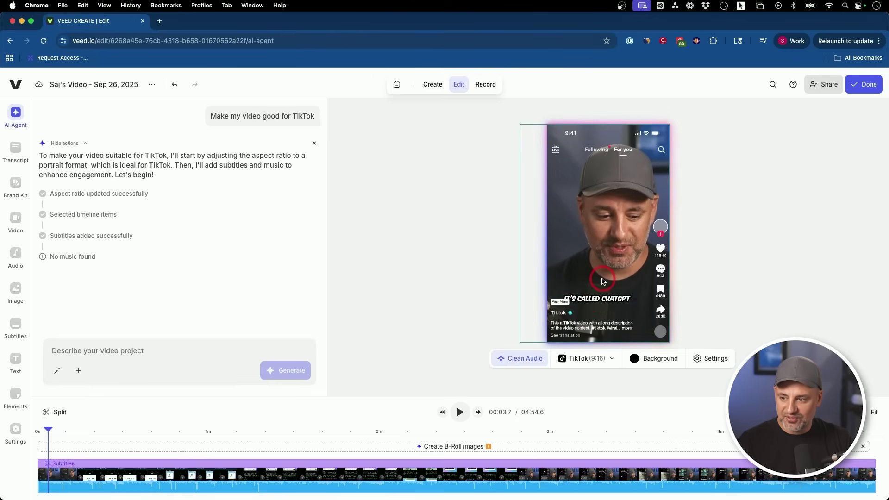
left_click_drag(48, 431, 37, 430)
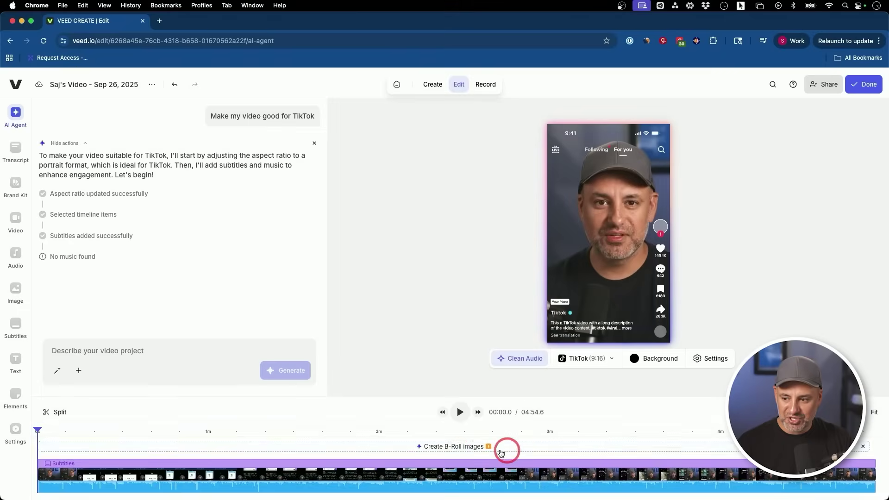
- Generate B-roll images, scrub the timeline to preview them, and open one B-roll image's settings
left_click(474, 403)
left_click(43, 450)
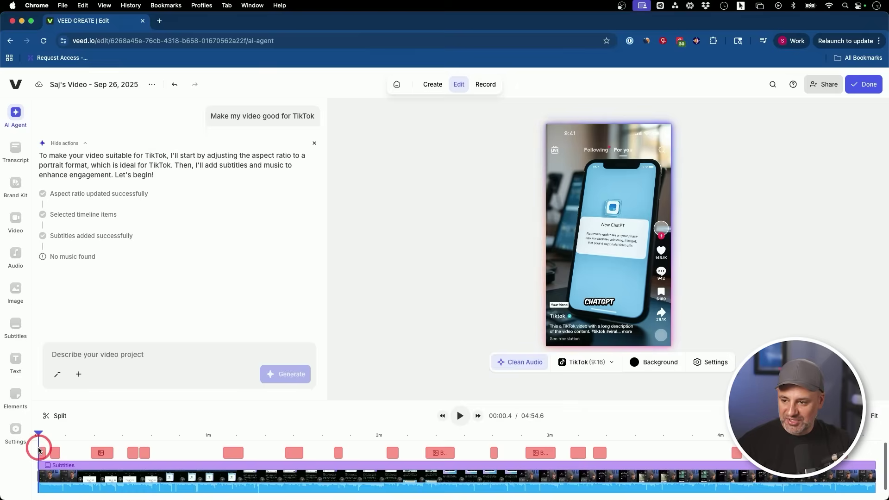
left_click_drag(43, 450, 350, 449)
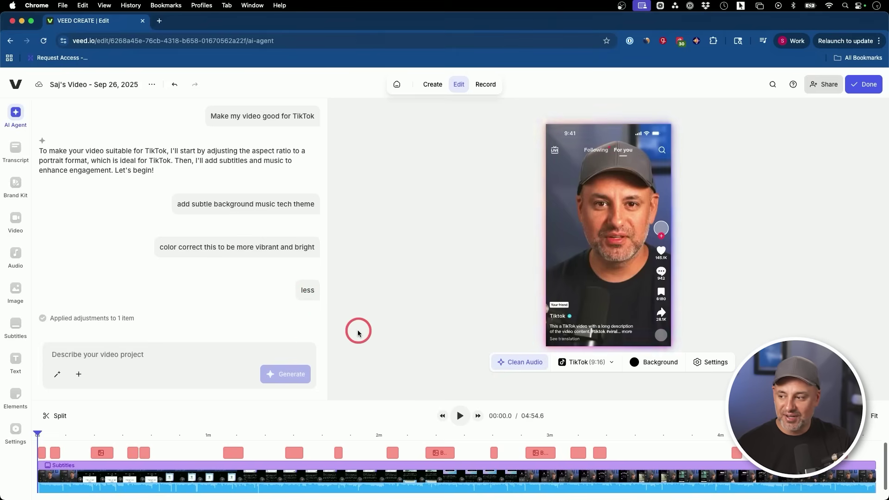
left_click_drag(48, 483, 101, 443)
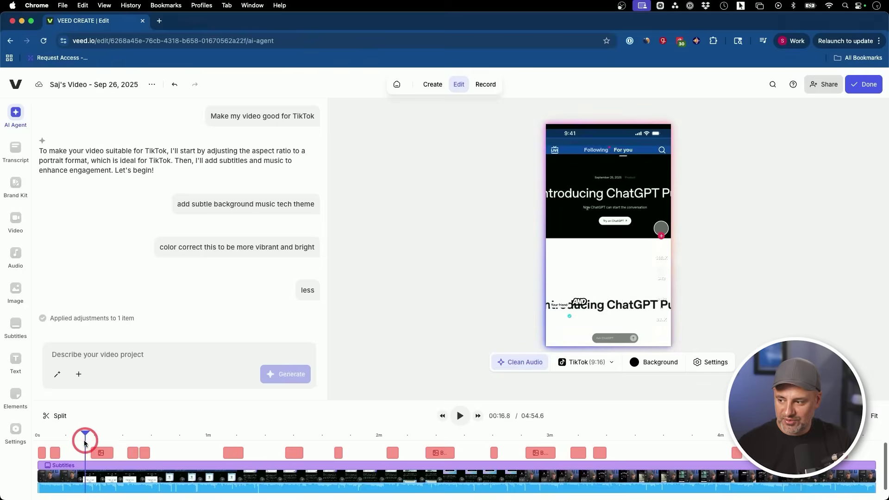
left_click_drag(85, 443, 20, 434)
left_click(51, 450)
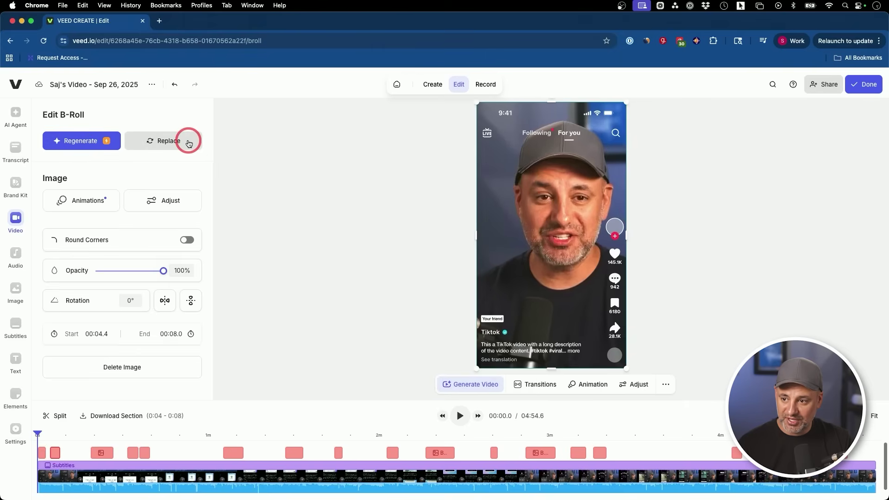
- Move playback to the robot B-roll shot near 00:23.9 and show the AI Agent chat
left_click(106, 436)
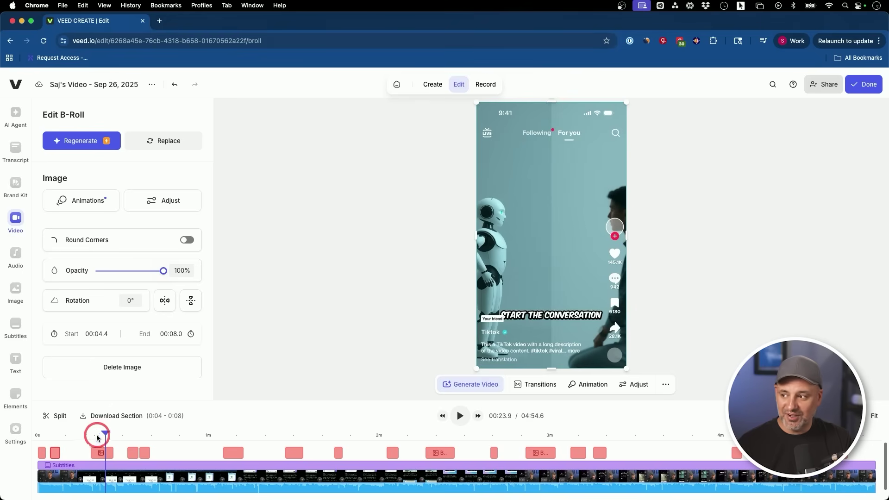
left_click(15, 113)
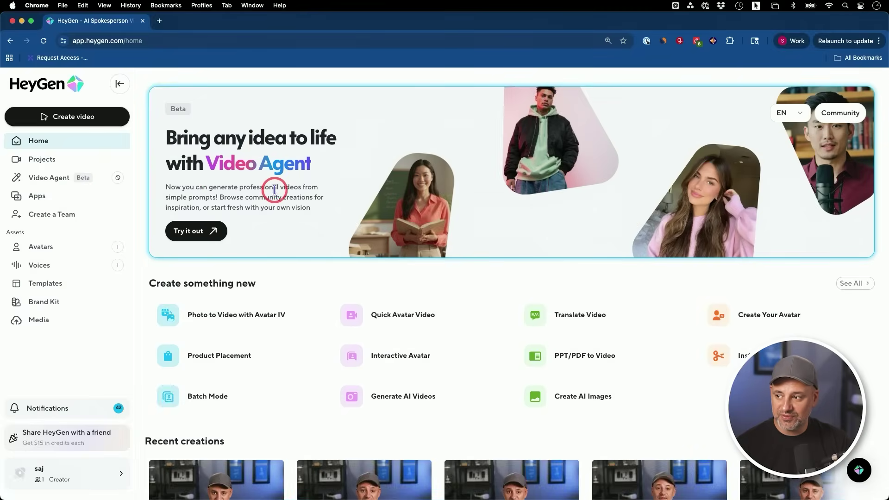
- Open the Video Agent prompt examples via the banner's 'Try it out' link
left_click(195, 234)
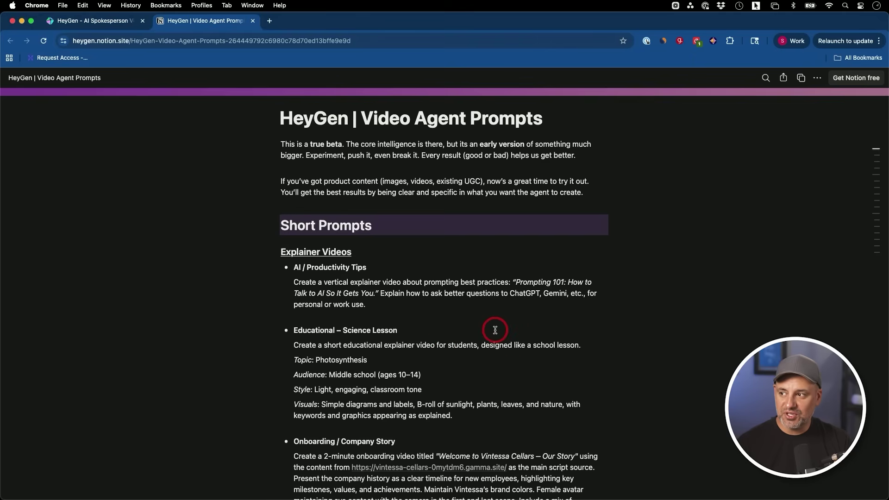
- Select the AI / Productivity Tips explainer prompt paragraph in Notion
scroll(495, 330, "down", 1)
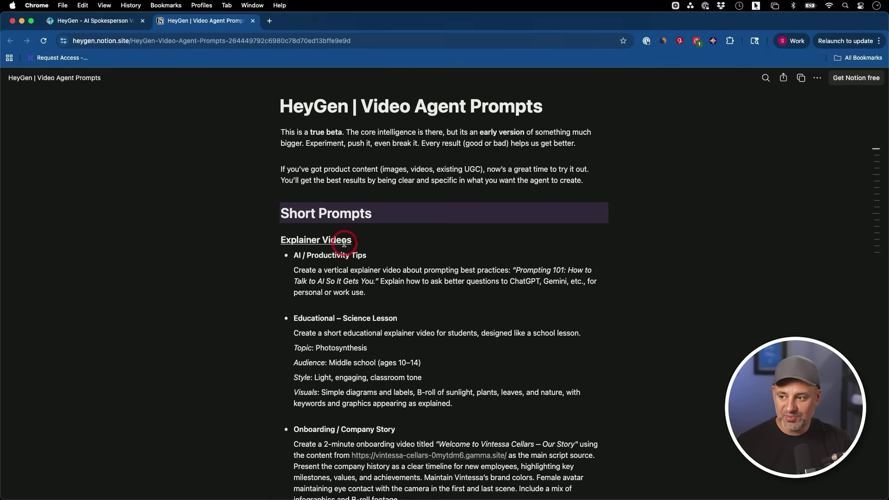
left_click_drag(294, 270, 414, 296)
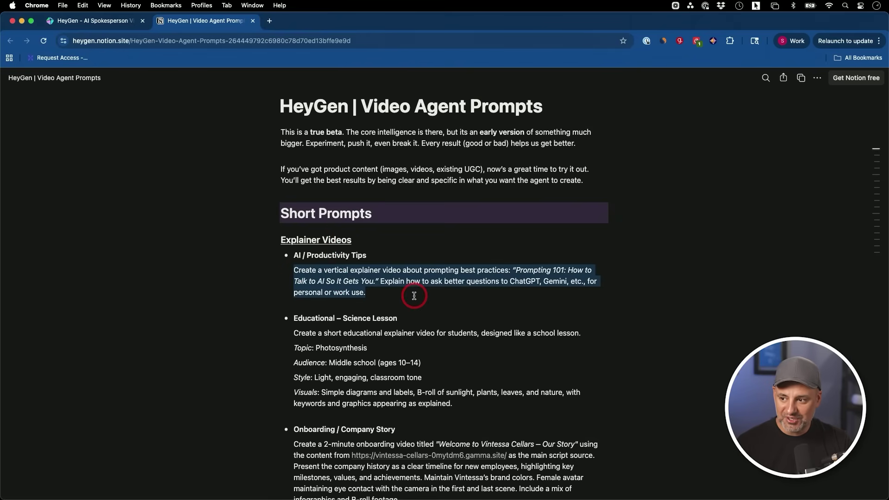
- Scroll through the Notion page, then return to the HeyGen Video Agent tab
scroll(408, 293, "down", 15)
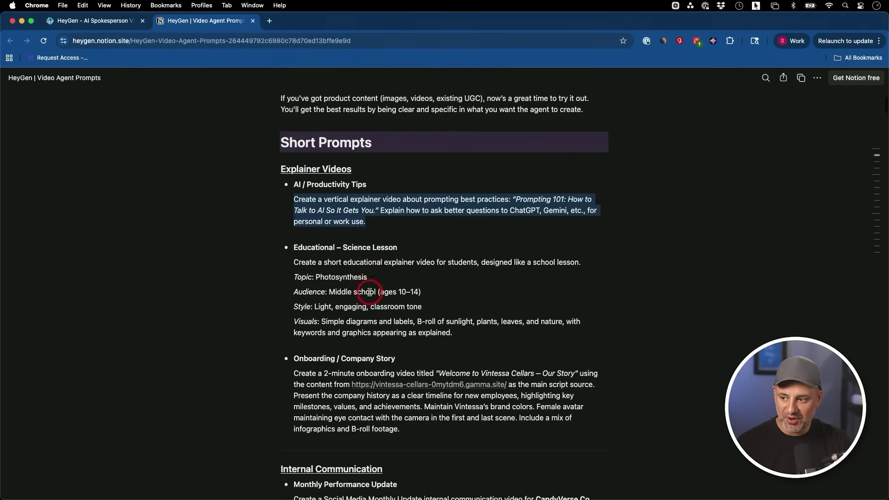
scroll(440, 310, "down", 10)
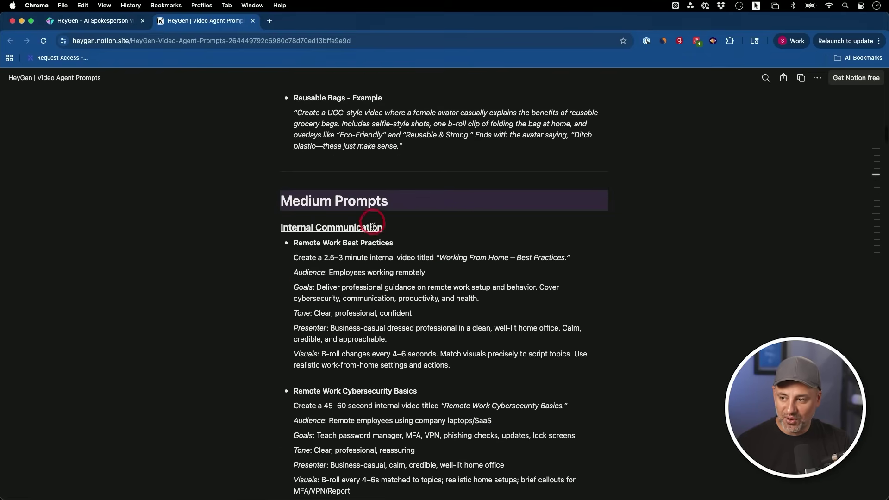
scroll(378, 299, "down", 20)
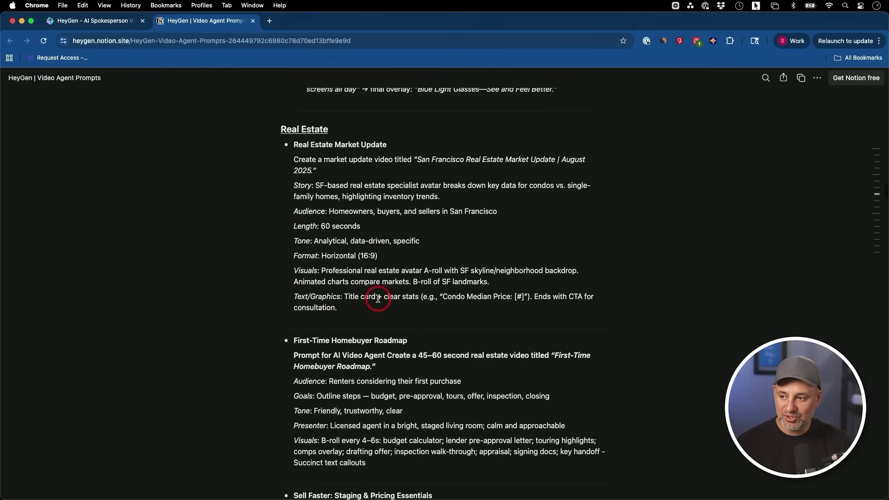
scroll(378, 298, "up", 20)
scroll(378, 299, "up", 20)
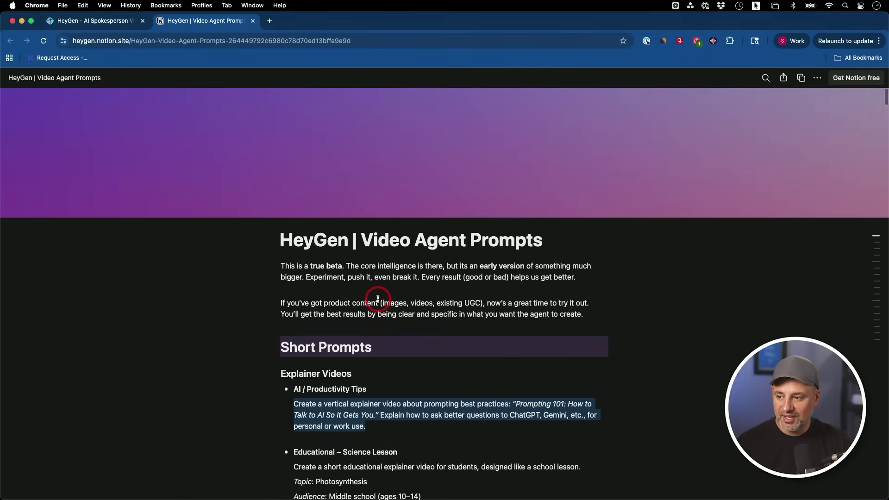
scroll(378, 299, "down", 3)
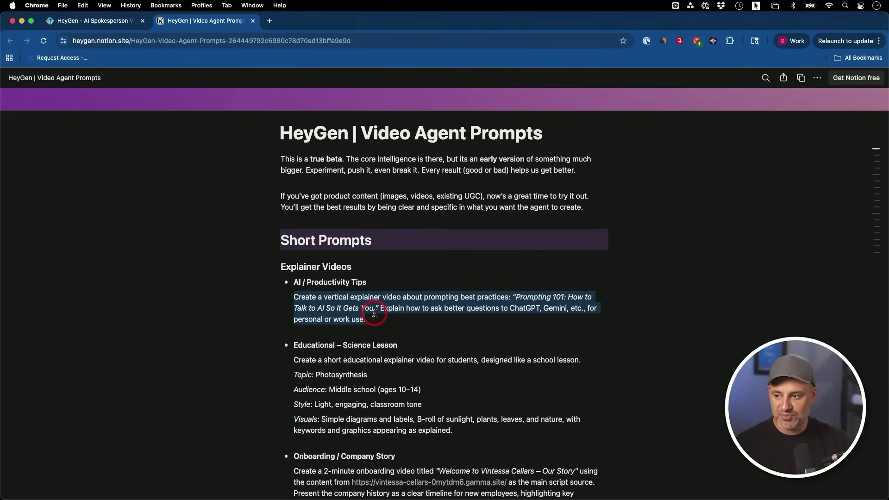
key("ctrl+shift+Tab")
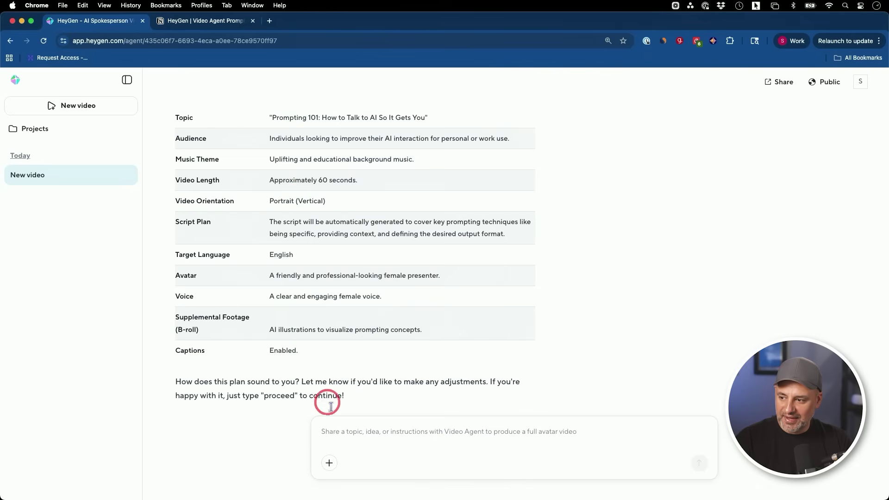
- Approve the 60-second 'Prompting 101' plan with a 'yeas' reply to generate the video
left_click(390, 439)
type("ye")
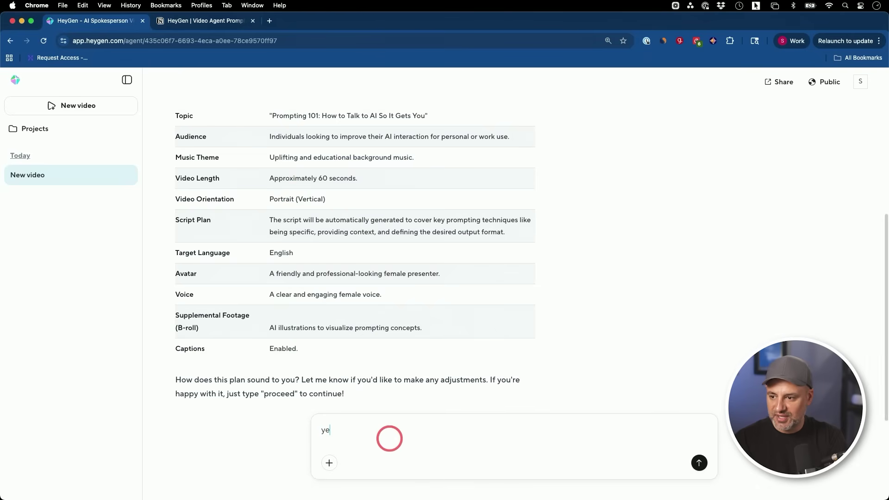
type("as")
key("Return")
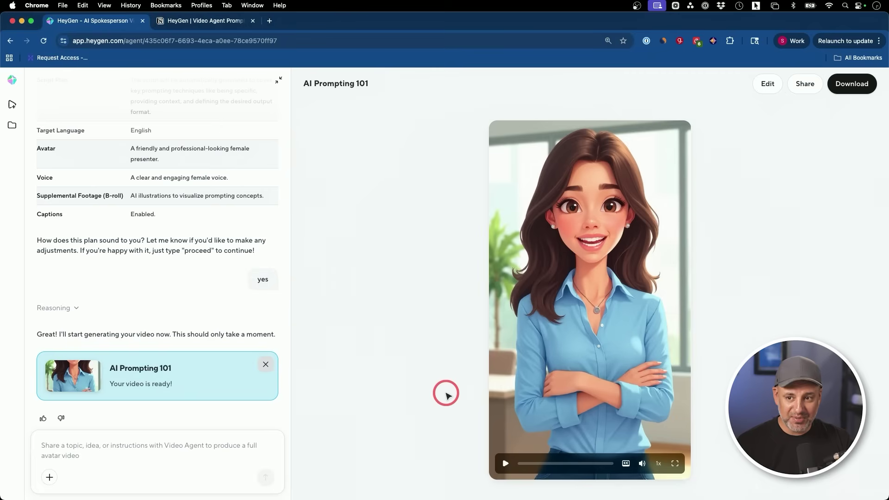
- Play the finished AI Prompting 101 video, then open its Edit view
left_click(506, 463)
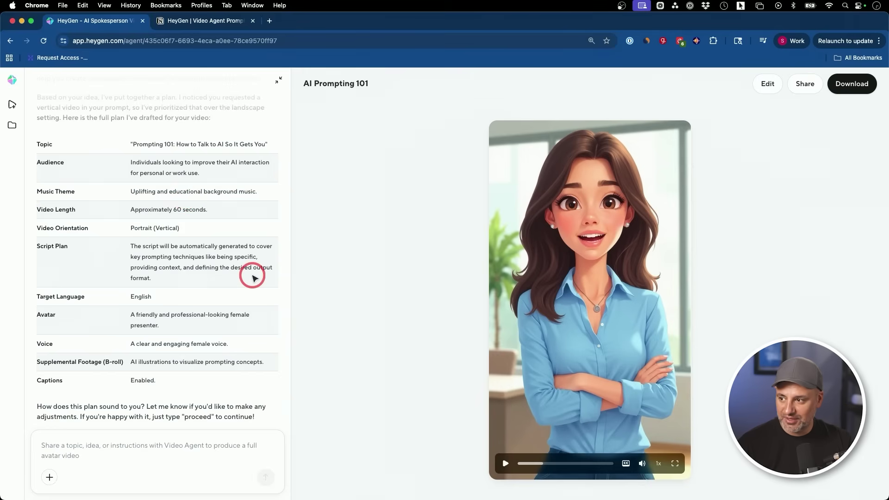
scroll(254, 274, "down", 1)
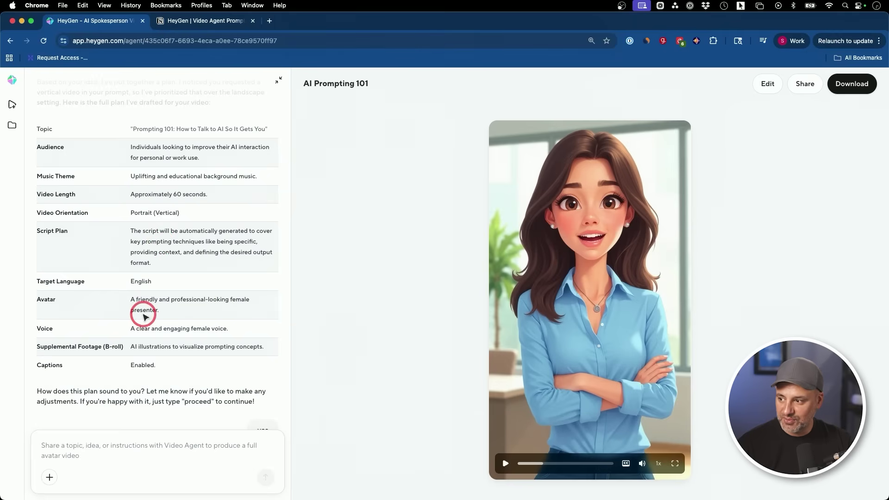
scroll(222, 224, "up", 1)
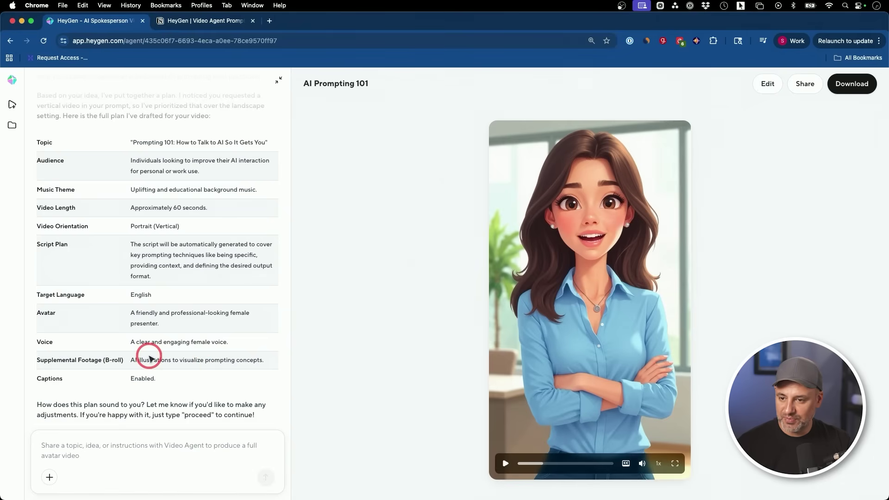
left_click(768, 83)
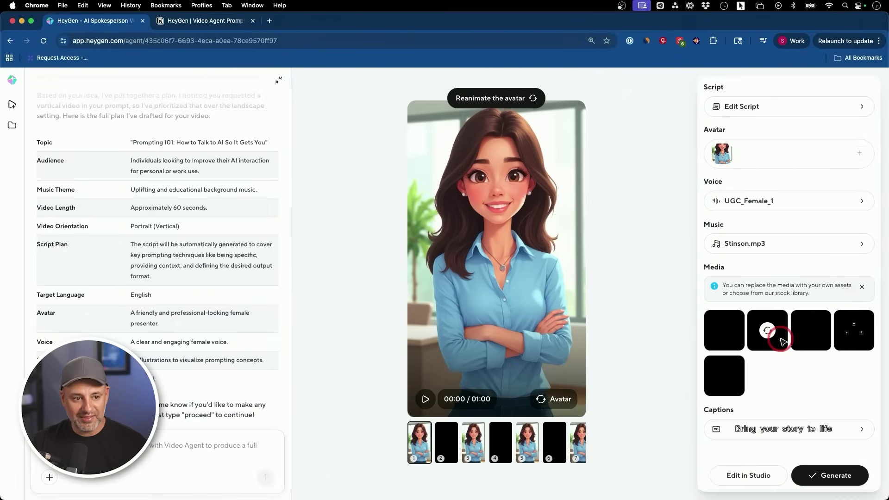
- Glance at the voice options, then swap the presenter for another stock avatar
left_click(737, 201)
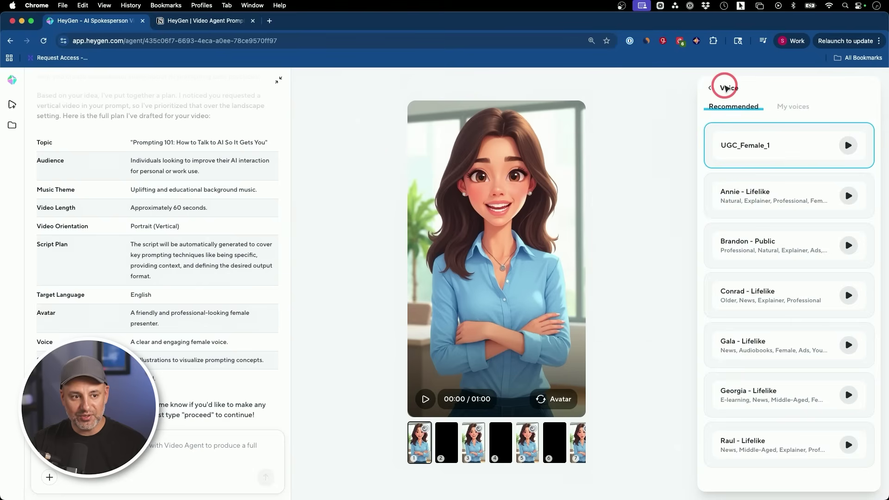
left_click(711, 88)
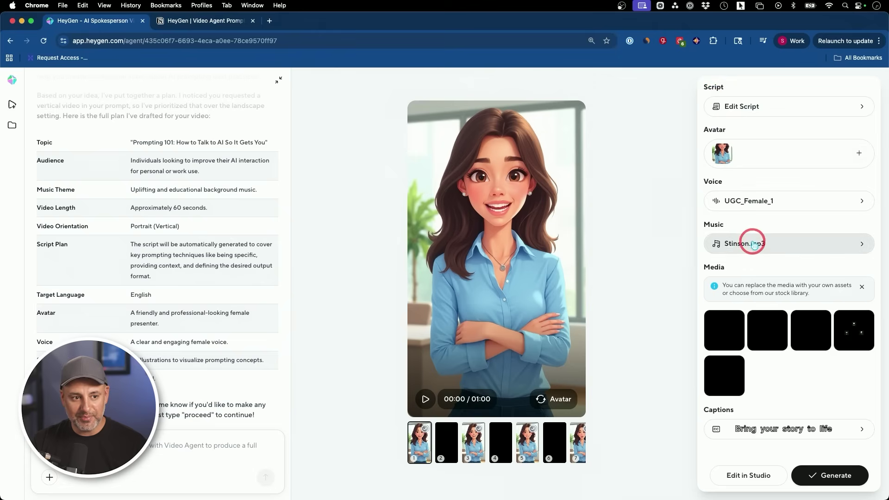
left_click(743, 155)
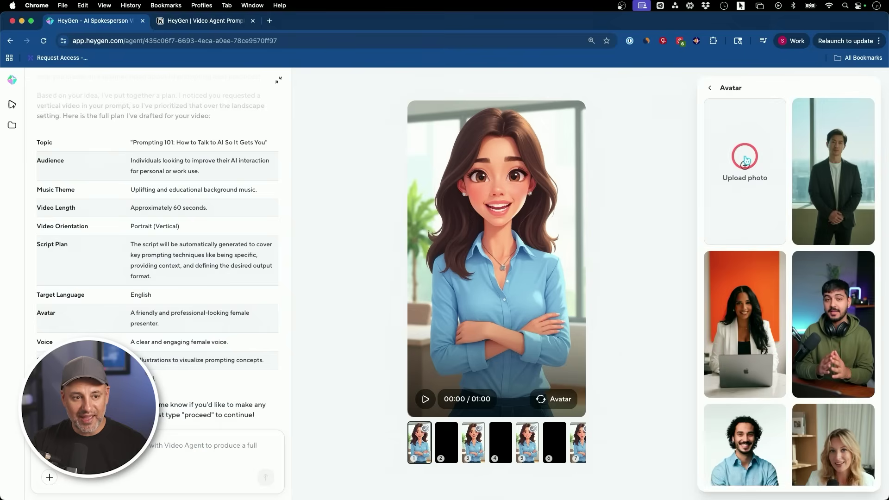
scroll(766, 177, "down", 5)
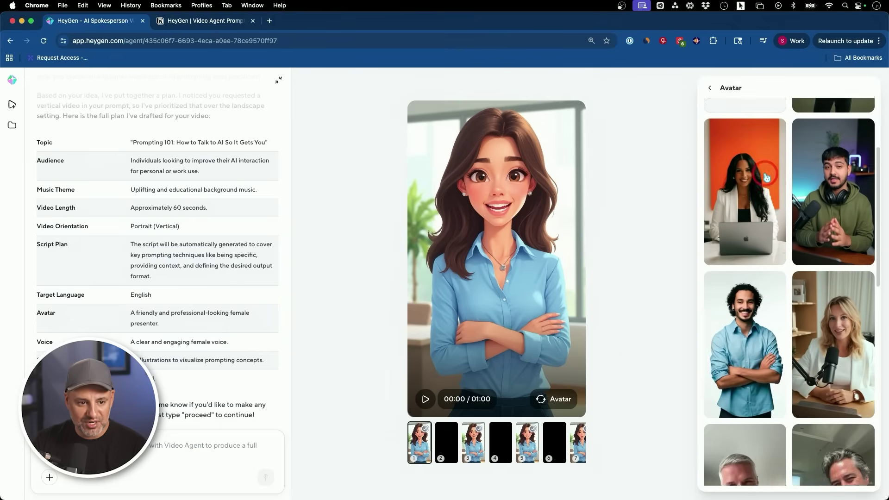
left_click(846, 257)
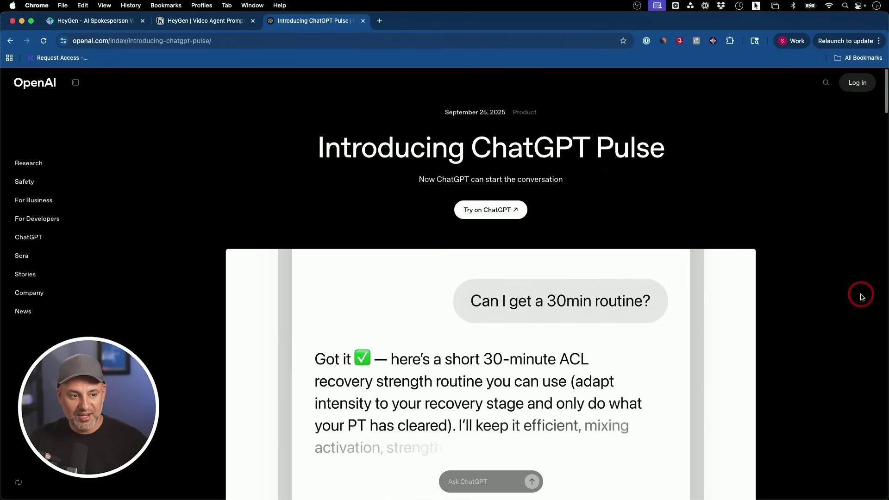
- Scroll the ChatGPT Pulse page down to the 'Book Smarter' demo card
scroll(861, 297, "down", 3)
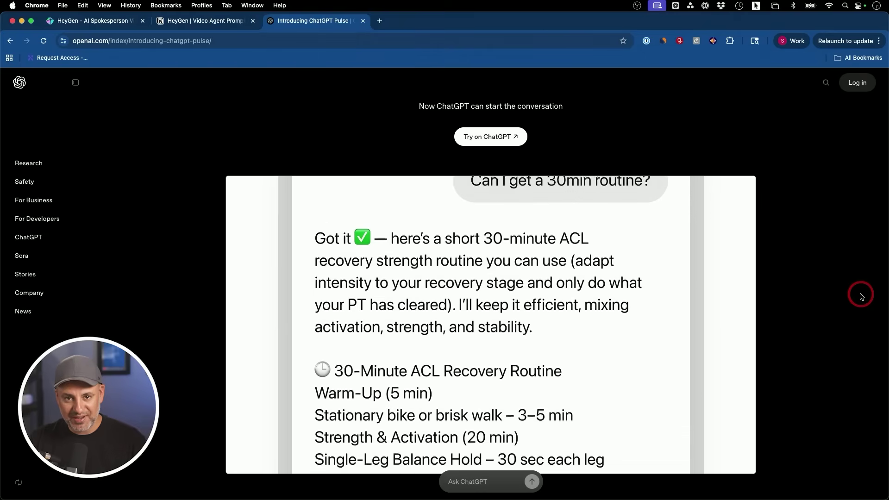
scroll(830, 288, "down", 1)
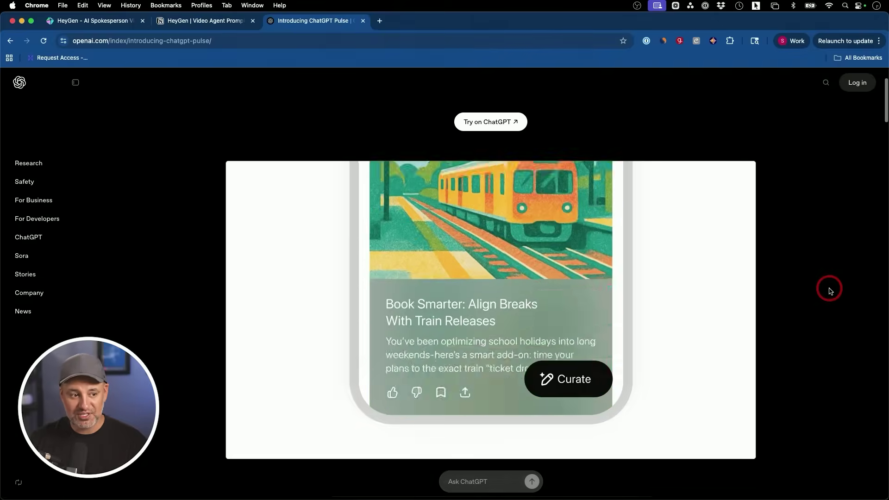